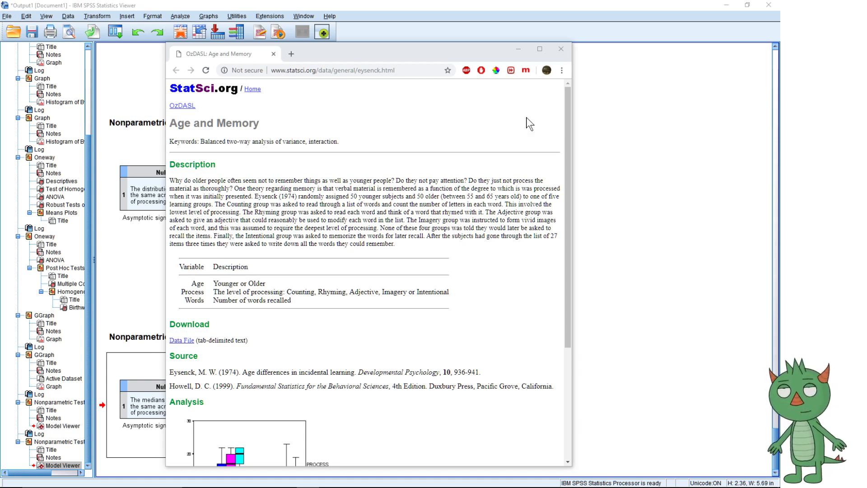
# Minimize the Age and Memory web page, then open the Chart Builder and clear its previous chart setup.
pyautogui.click(519, 49)
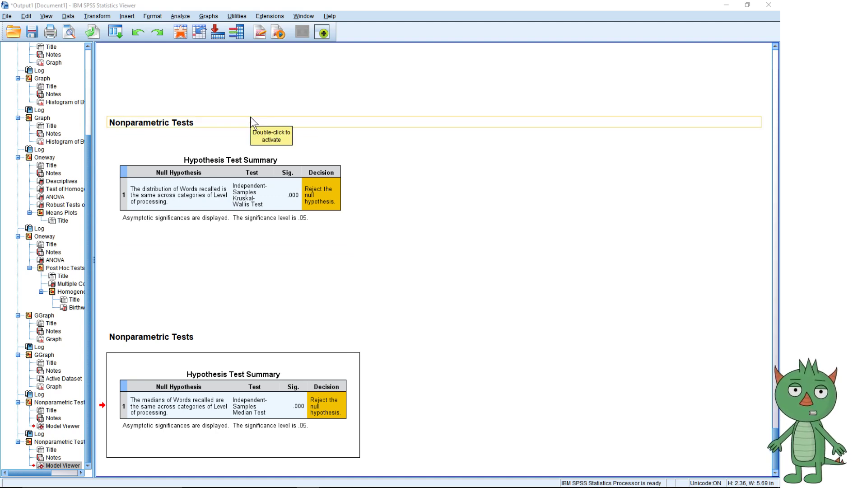
pyautogui.click(208, 16)
pyautogui.click(211, 26)
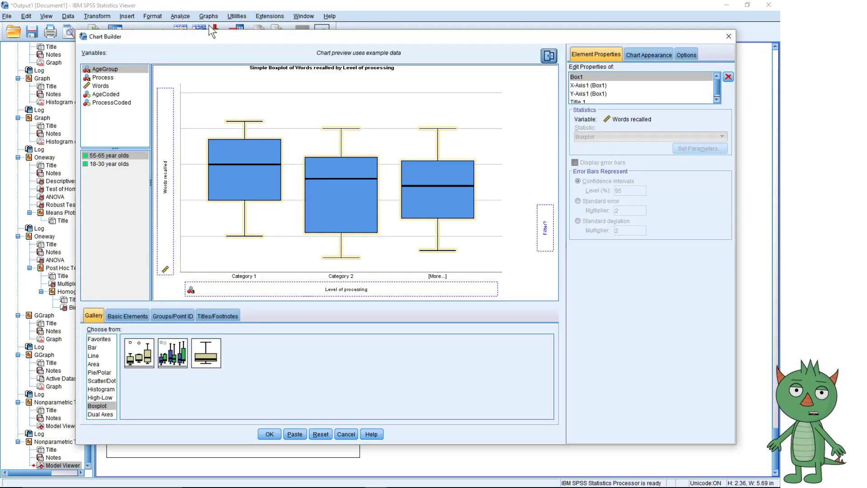
pyautogui.click(318, 431)
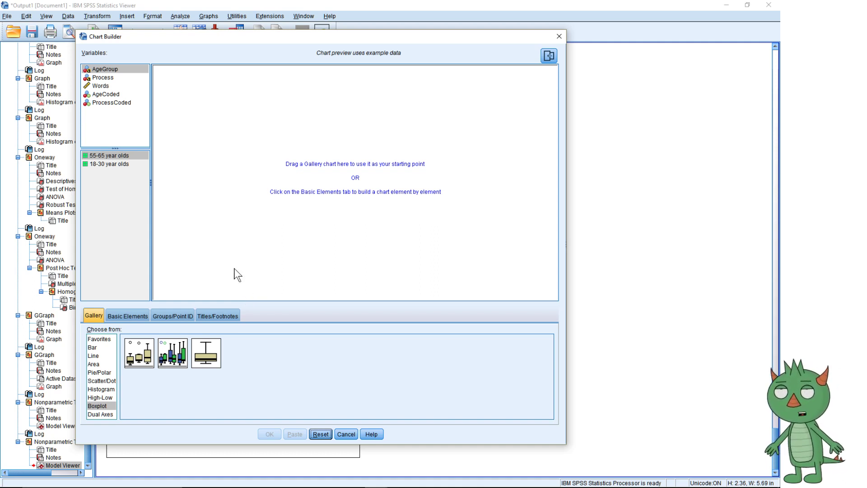
# Generate a simple boxplot with Words on the y-axis and Process on the x-axis.
pyautogui.click(115, 96)
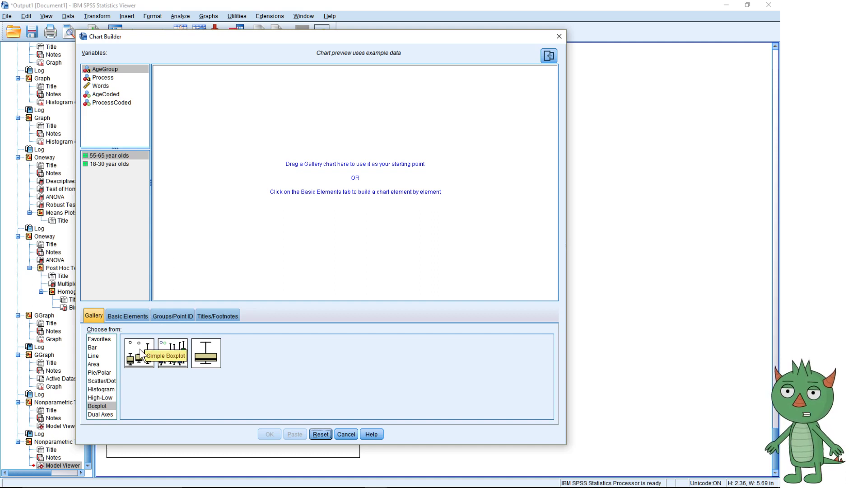
pyautogui.moveTo(140, 349); pyautogui.dragTo(272, 140)
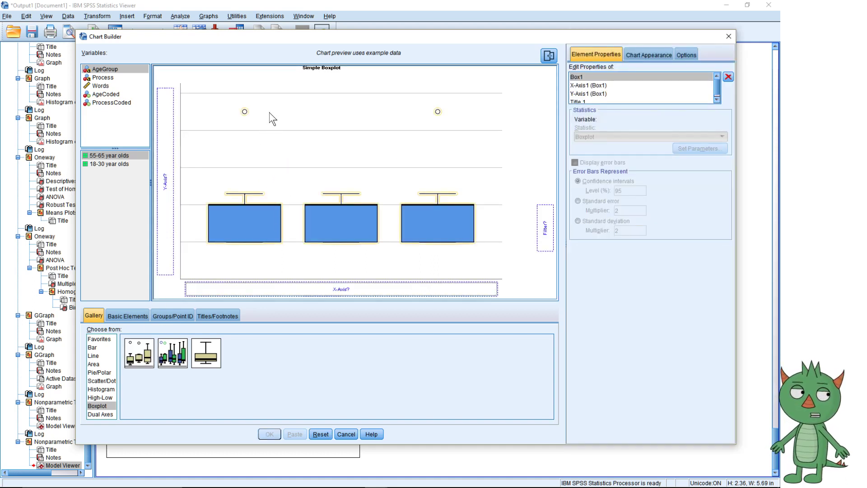
pyautogui.moveTo(109, 87); pyautogui.dragTo(166, 146)
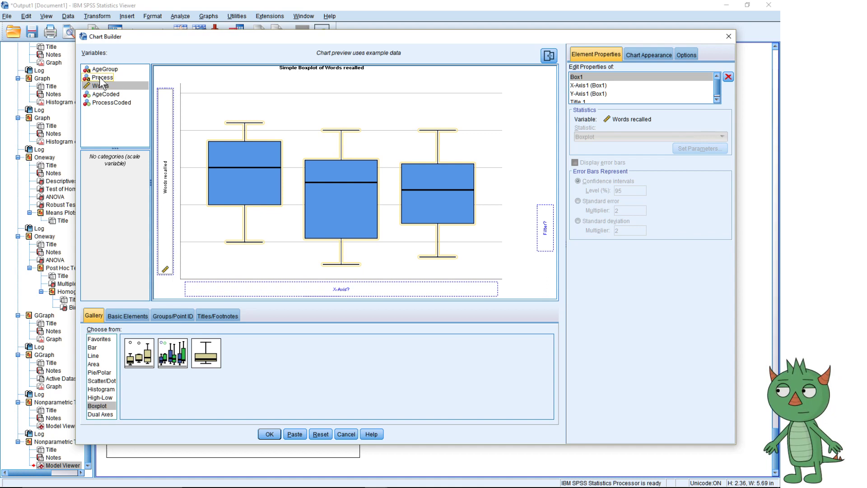
pyautogui.moveTo(100, 78); pyautogui.dragTo(239, 286)
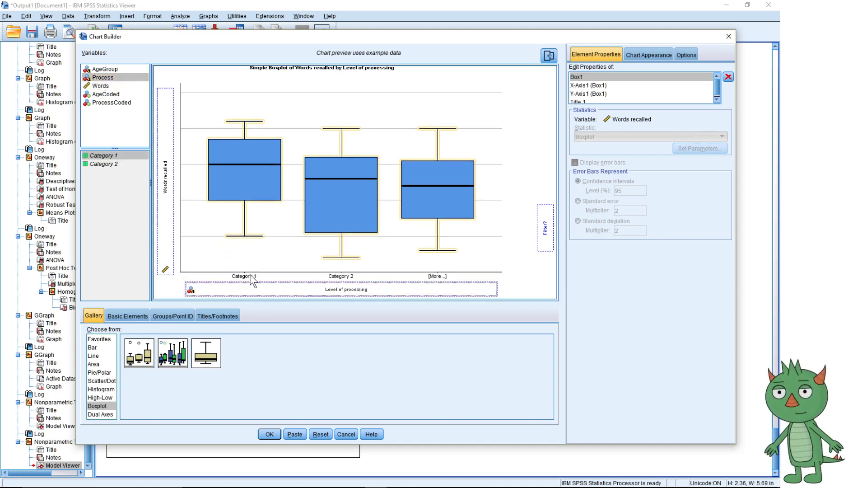
pyautogui.click(269, 434)
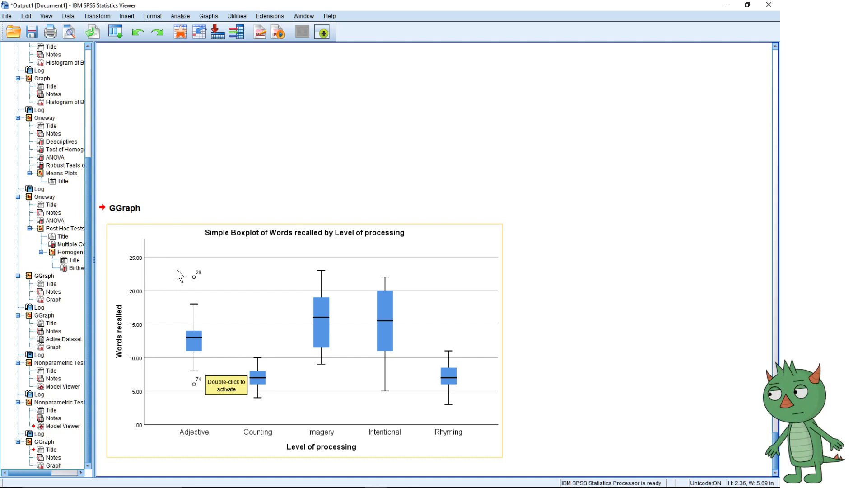
pyautogui.click(223, 445)
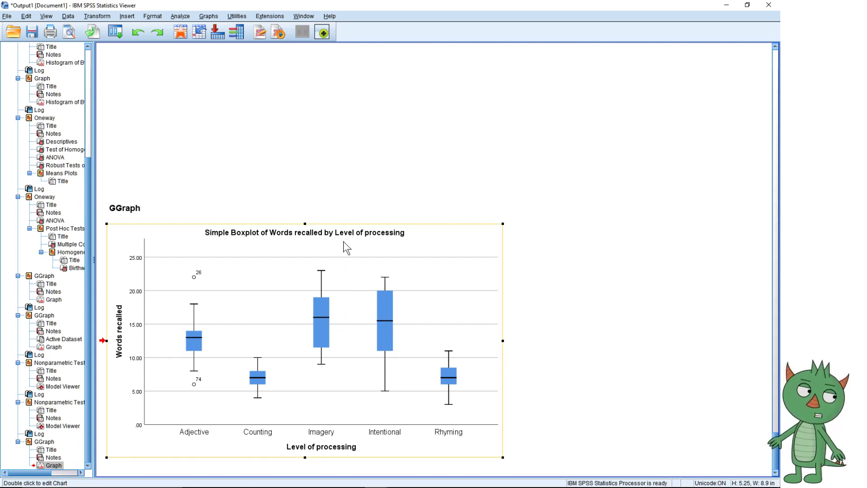
# Start a legacy histogram and assign Words as its variable.
pyautogui.click(209, 16)
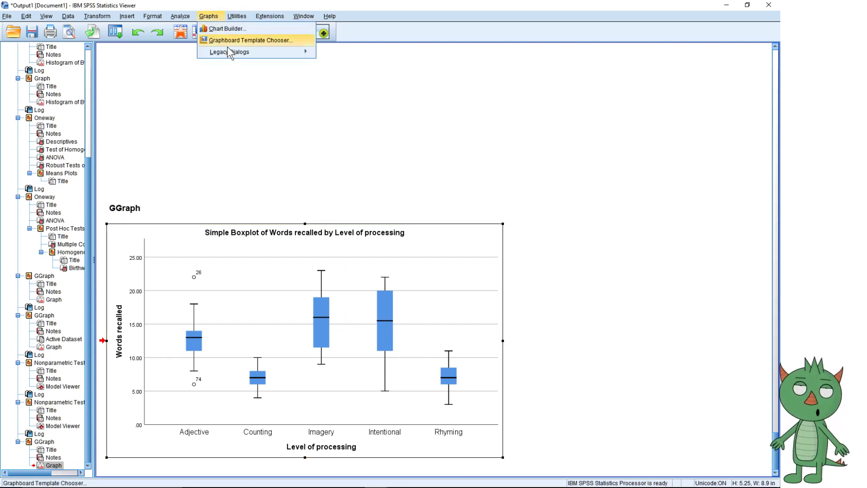
pyautogui.moveTo(229, 52)
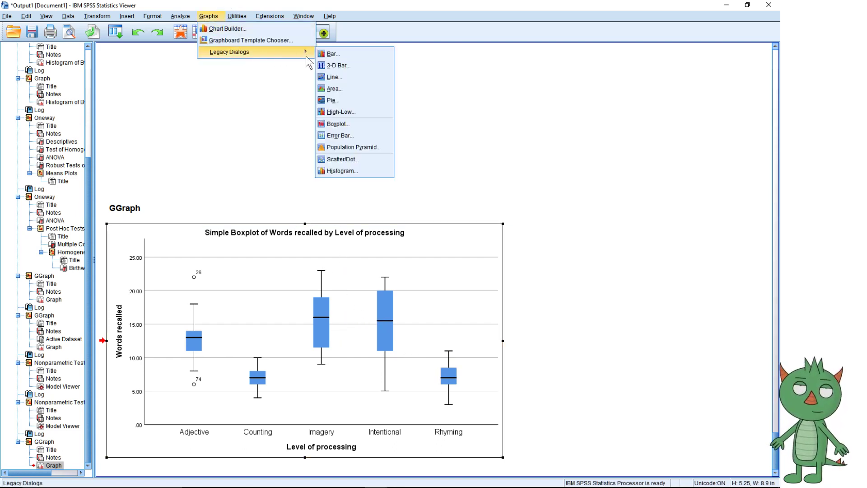
pyautogui.click(355, 173)
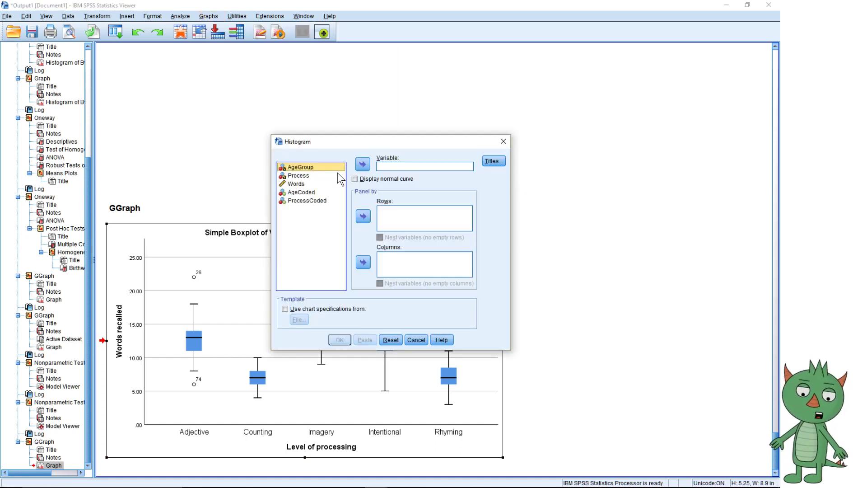
pyautogui.click(310, 183)
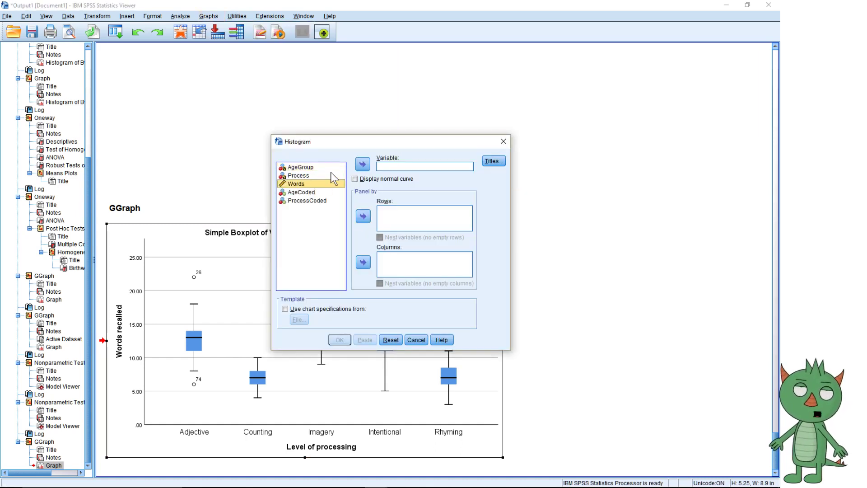
pyautogui.click(363, 165)
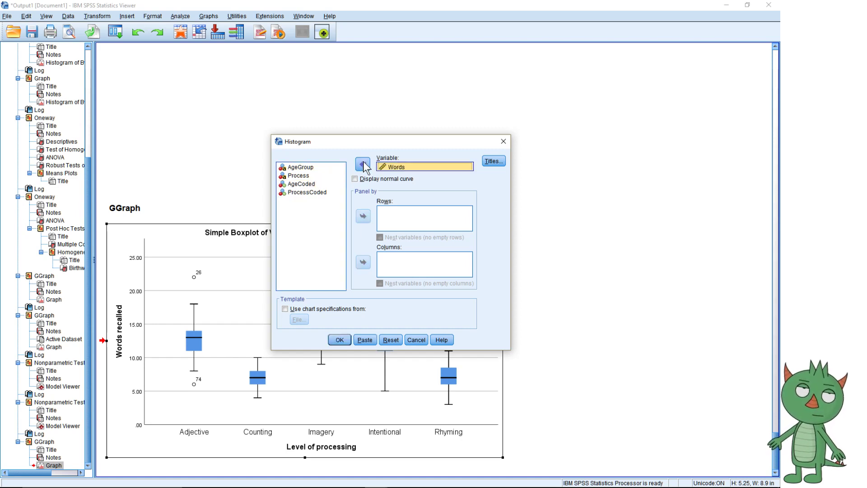
# Panel the histogram in rows by ProcessCoded and generate it.
pyautogui.click(315, 184)
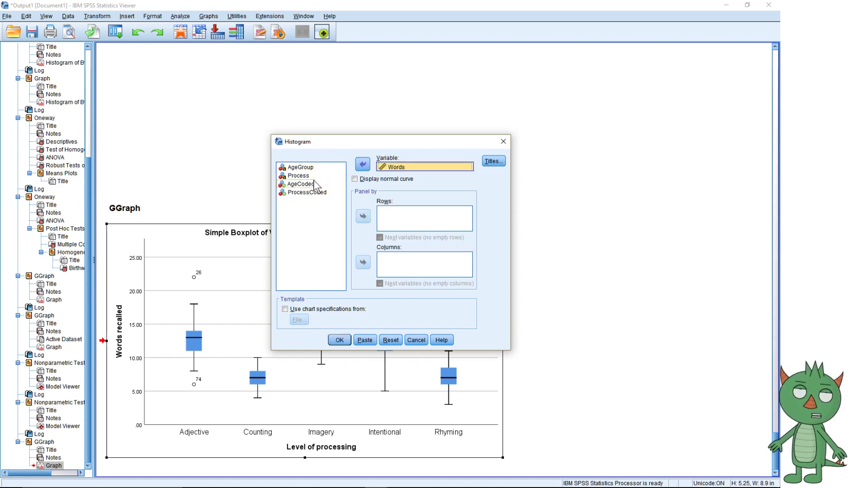
pyautogui.click(305, 177)
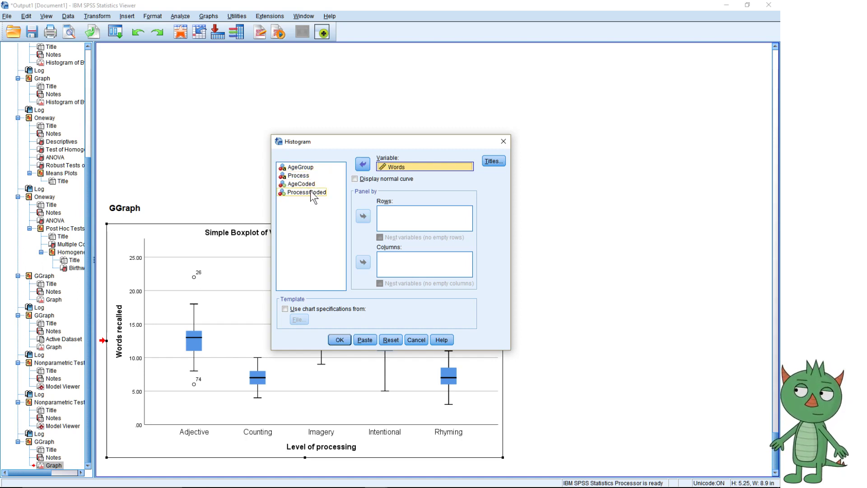
pyautogui.click(315, 193)
pyautogui.click(363, 216)
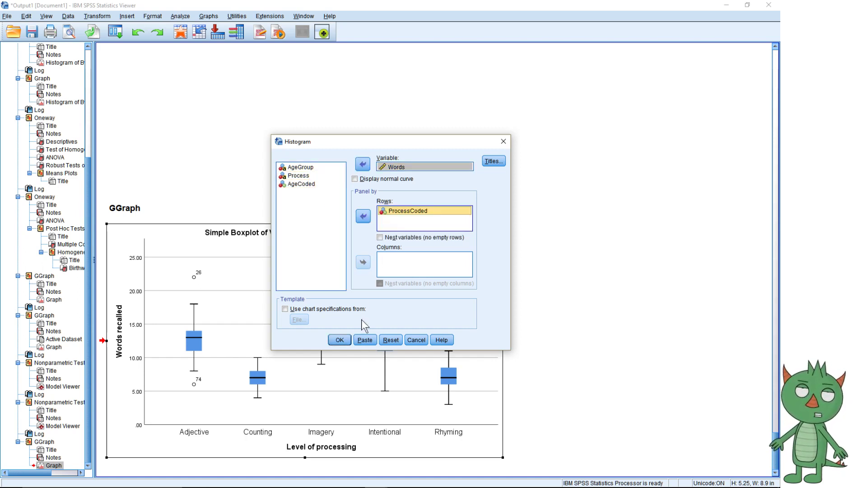
pyautogui.click(339, 340)
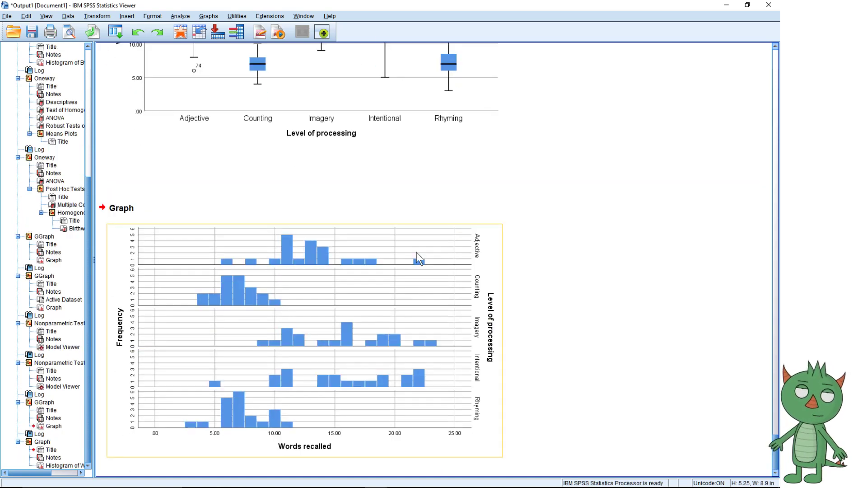
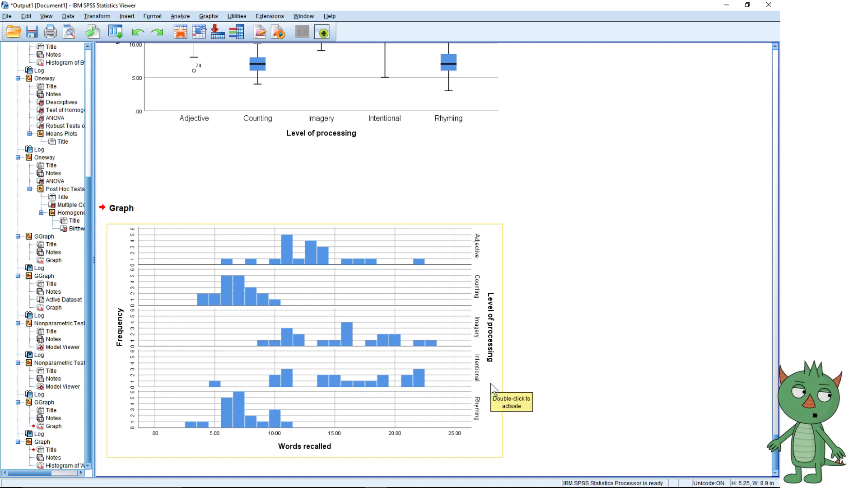
pyautogui.scroll(2, 488, 372)
pyautogui.scroll(-2, 485, 364)
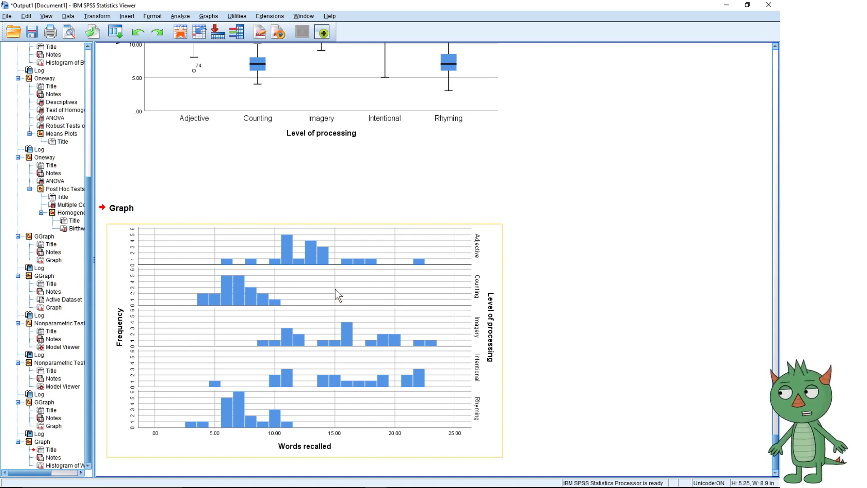
# Set up an independent-samples nonparametric test that automatically compares distributions across groups, and reset its previous field assignments.
pyautogui.click(180, 16)
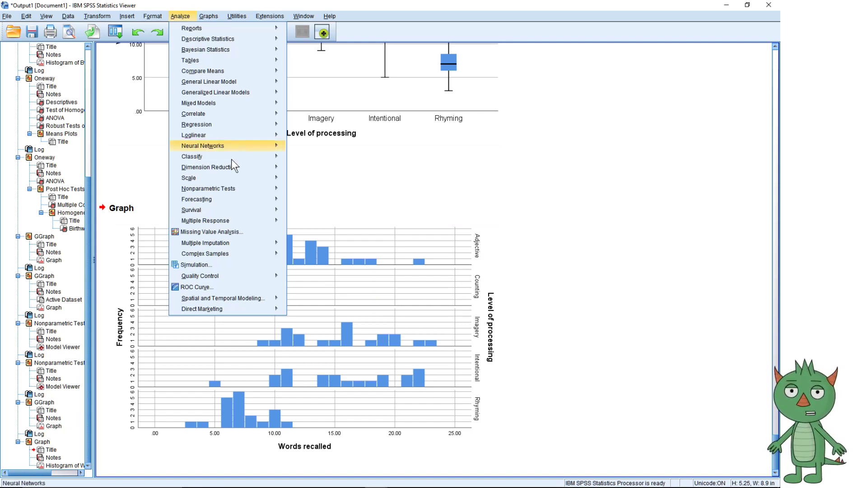
pyautogui.moveTo(233, 190)
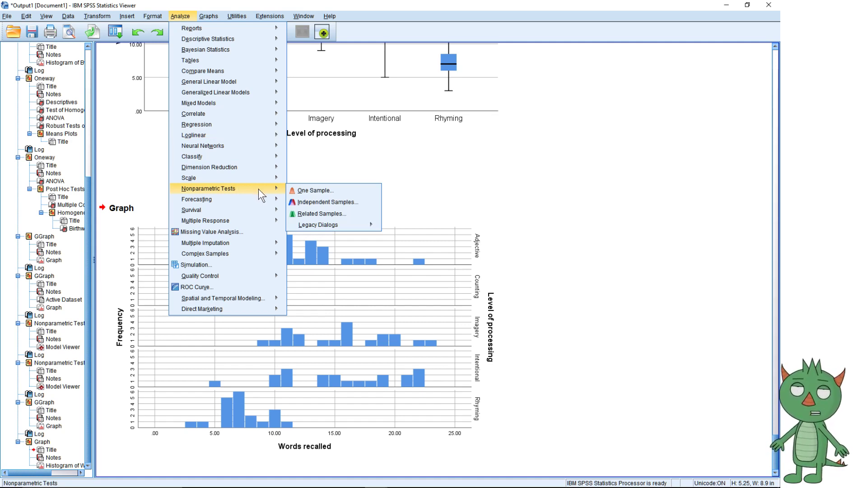
pyautogui.click(338, 203)
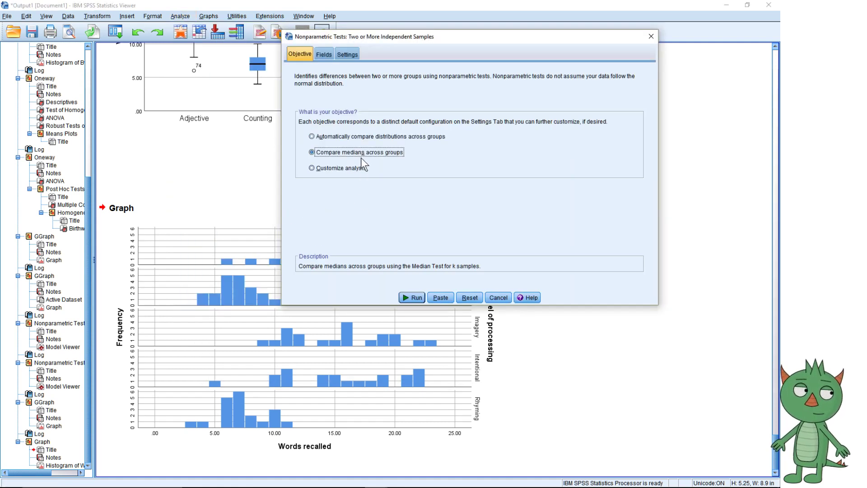
pyautogui.click(361, 139)
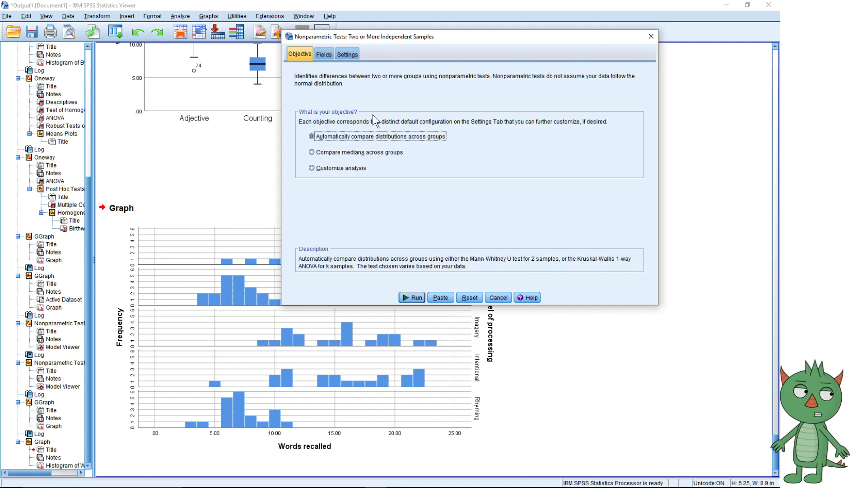
pyautogui.click(325, 54)
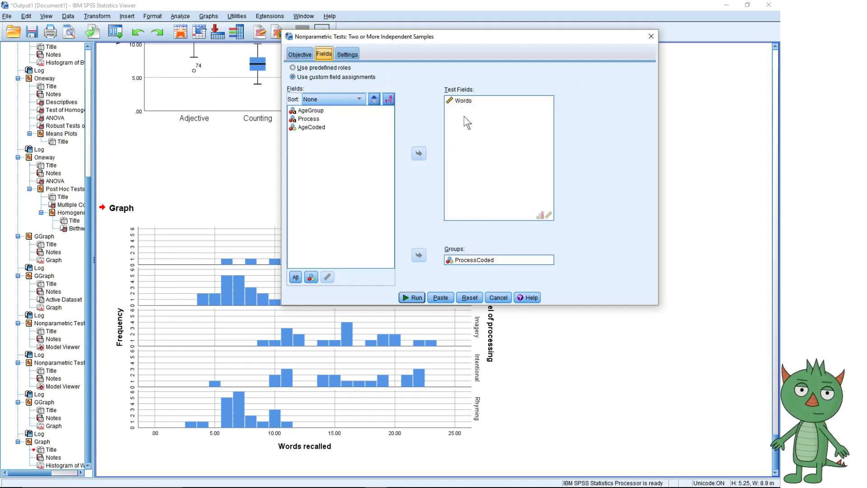
pyautogui.click(468, 297)
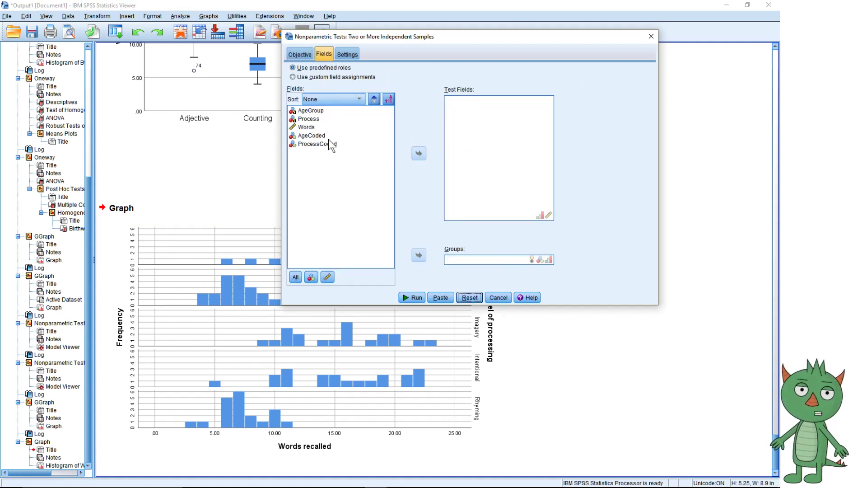
# Assign Words as the test field and ProcessCoded as the groups, and run the nonparametric test.
pyautogui.click(308, 127)
pyautogui.click(419, 153)
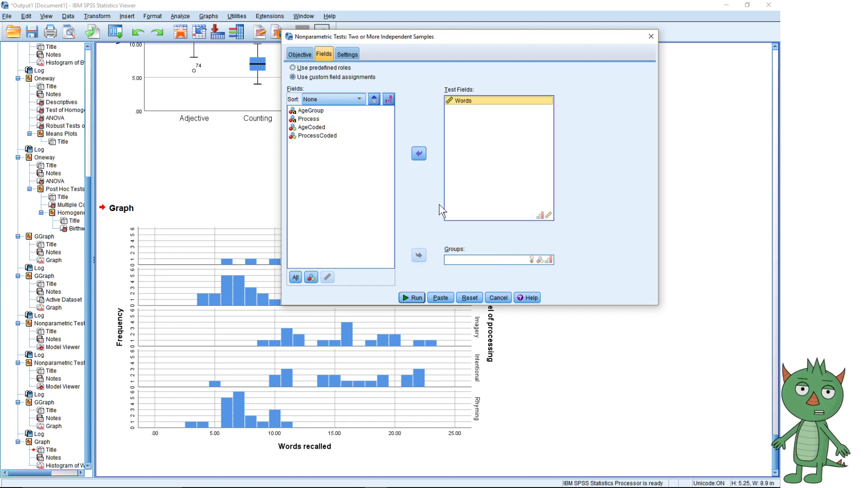
pyautogui.click(327, 134)
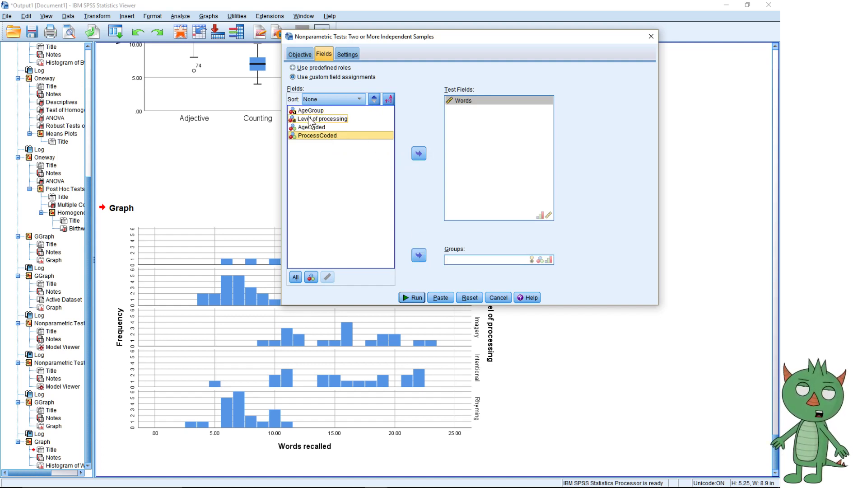
pyautogui.click(420, 256)
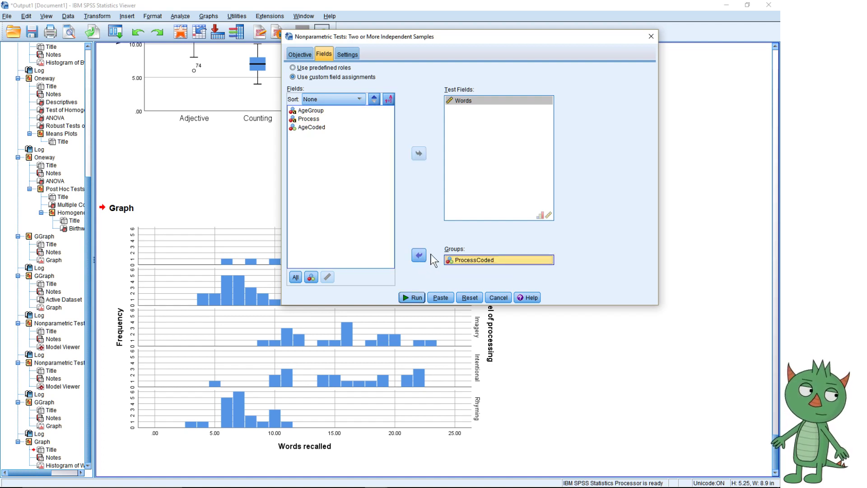
pyautogui.click(416, 298)
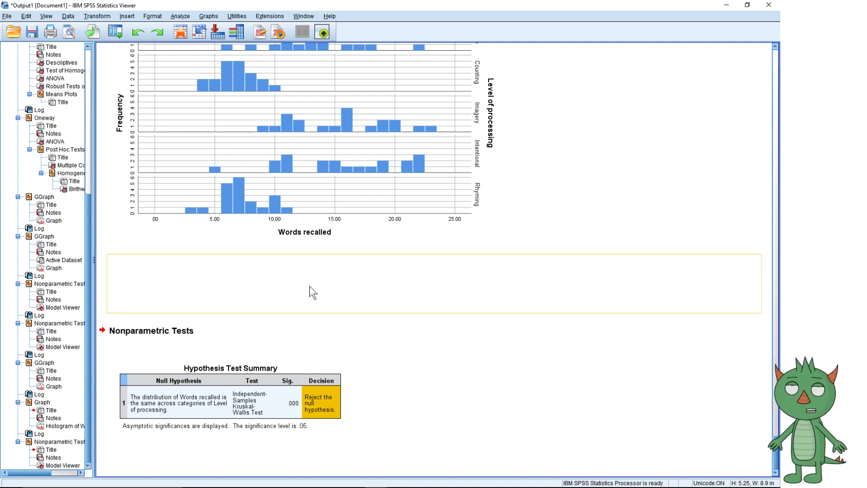
# Open the Kruskal-Wallis test details from the hypothesis test summary and examine the boxplot and test statistics.
pyautogui.scroll(2, 313, 272)
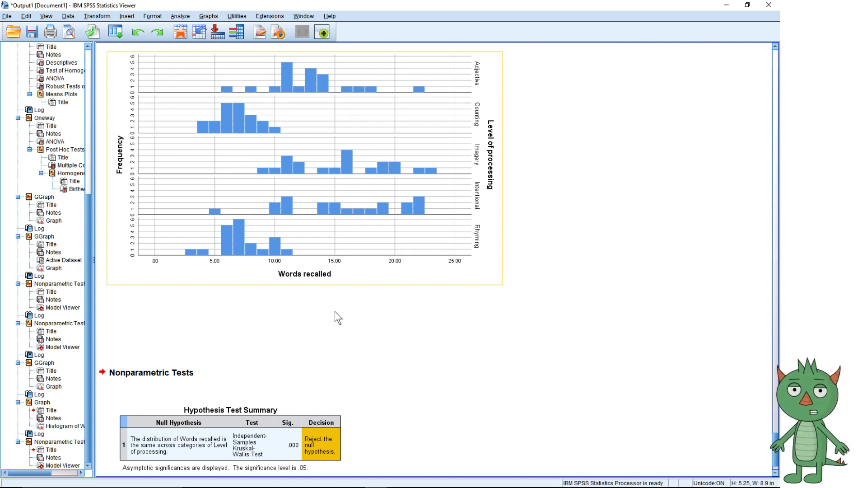
pyautogui.scroll(-2, 368, 318)
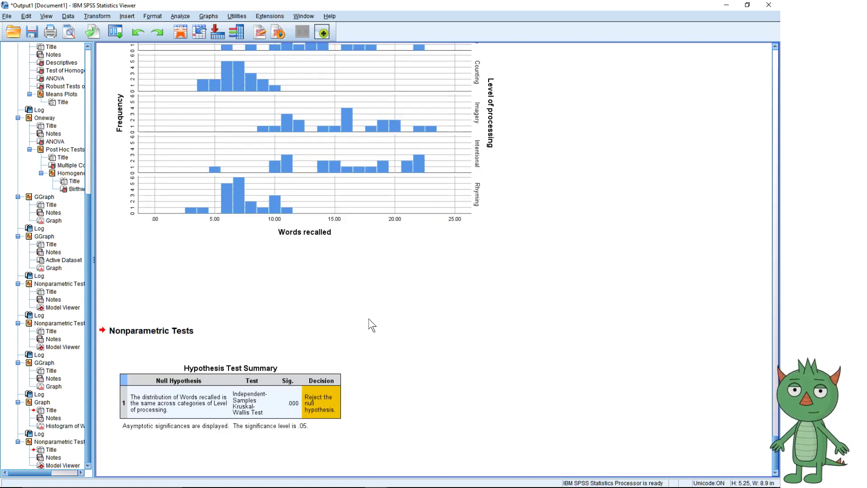
pyautogui.doubleClick(279, 400)
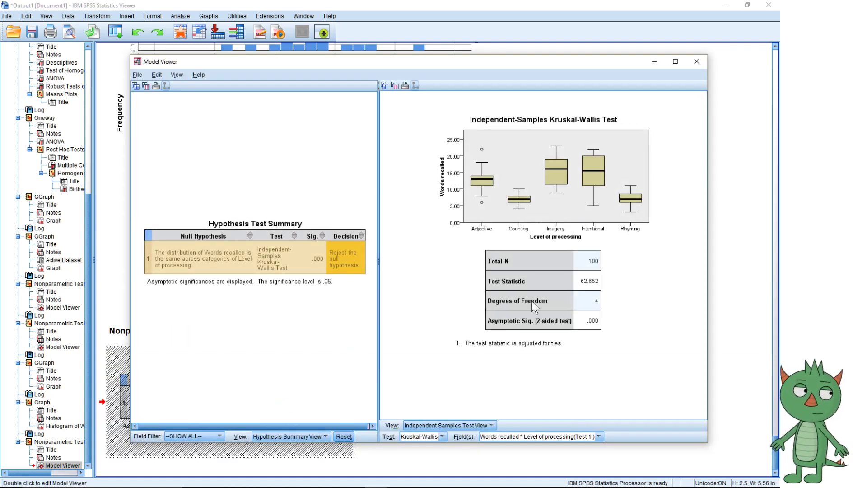
pyautogui.moveTo(583, 165)
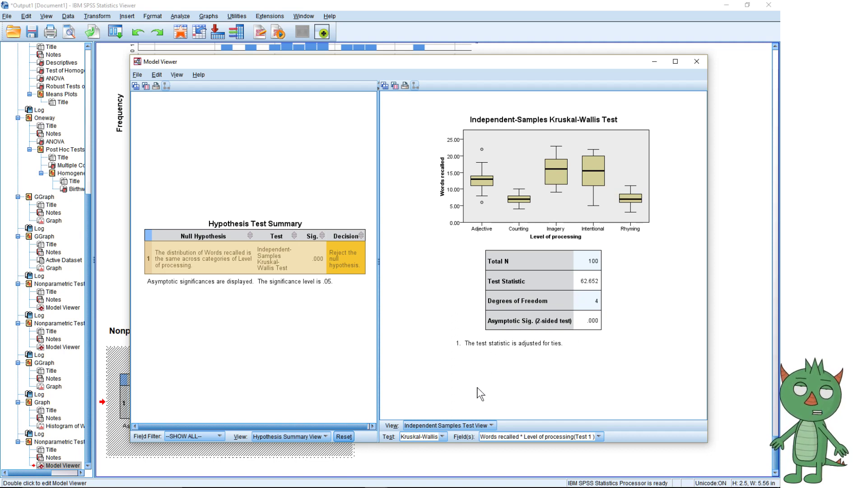
# Show the Kruskal-Wallis pairwise comparisons of Level of processing, review the node diagram and full comparison table, and close the details.
pyautogui.click(475, 423)
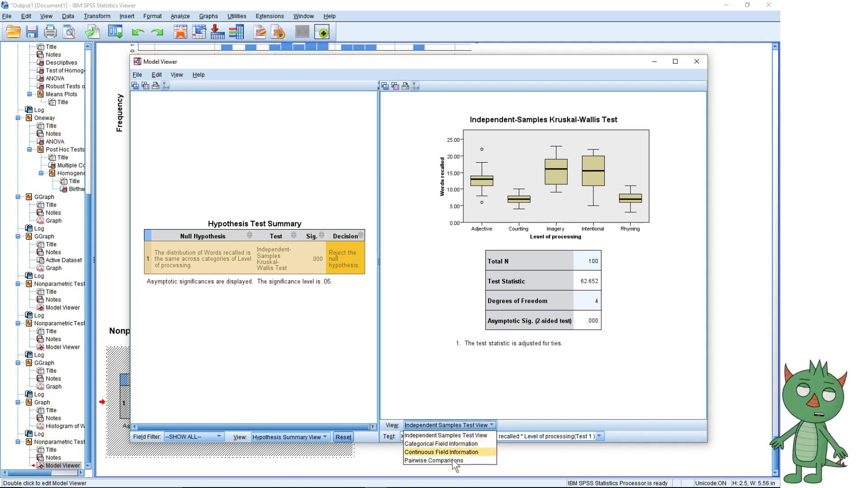
pyautogui.click(490, 425)
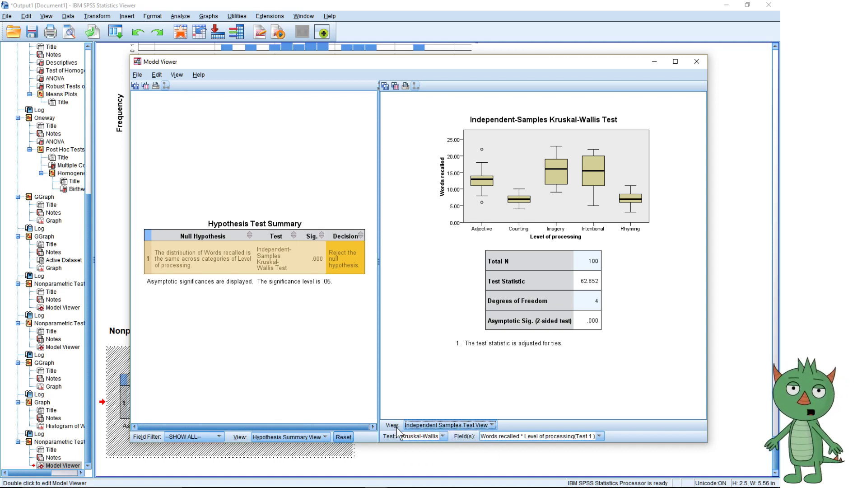
pyautogui.click(417, 426)
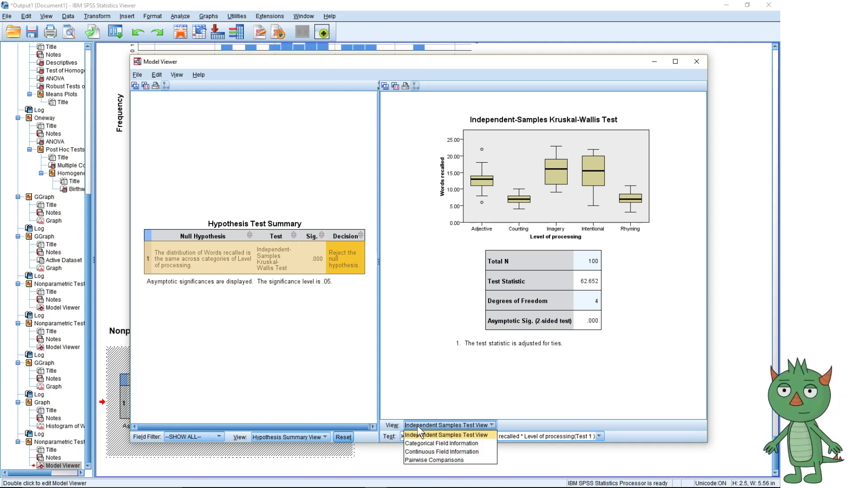
pyautogui.click(426, 457)
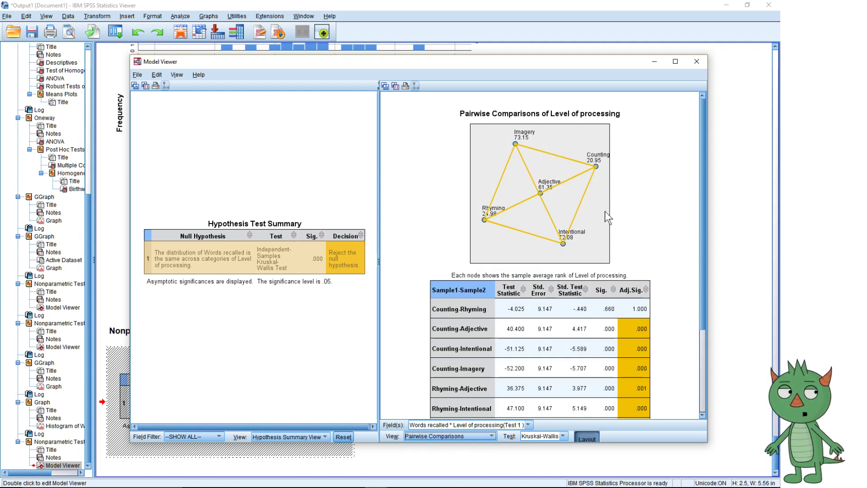
pyautogui.scroll(-1, 620, 214)
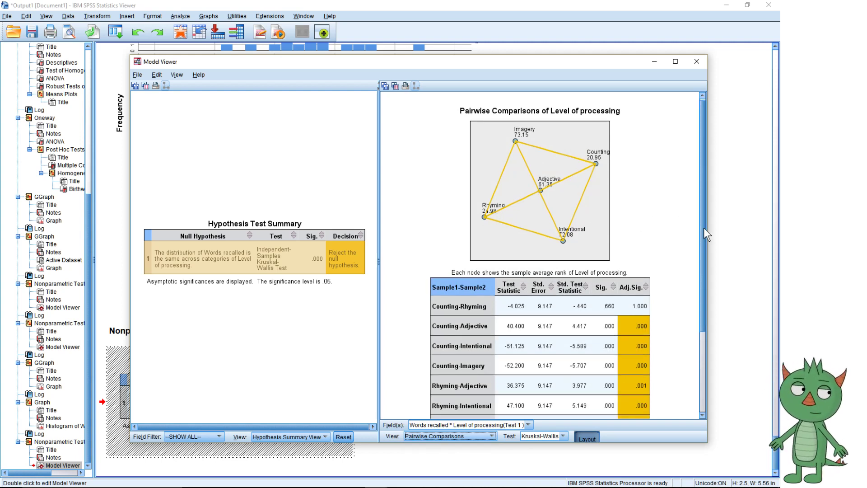
pyautogui.scroll(-3, 701, 228)
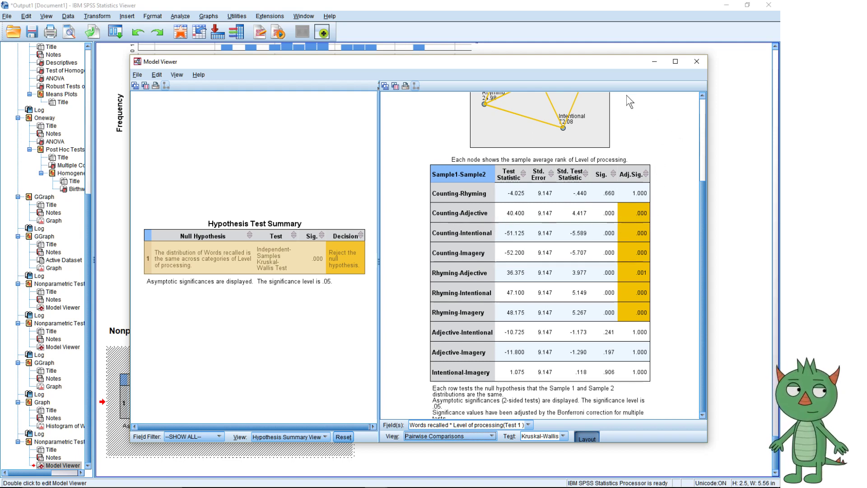
pyautogui.moveTo(594, 64); pyautogui.dragTo(595, 94)
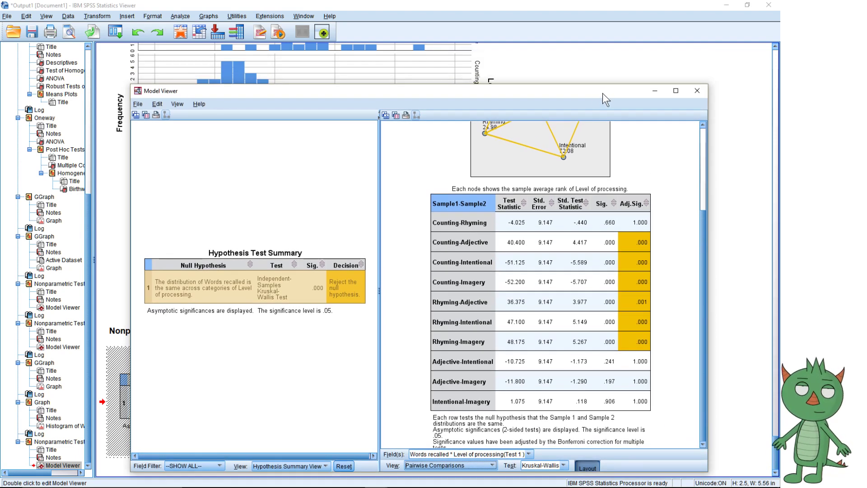
pyautogui.click(693, 91)
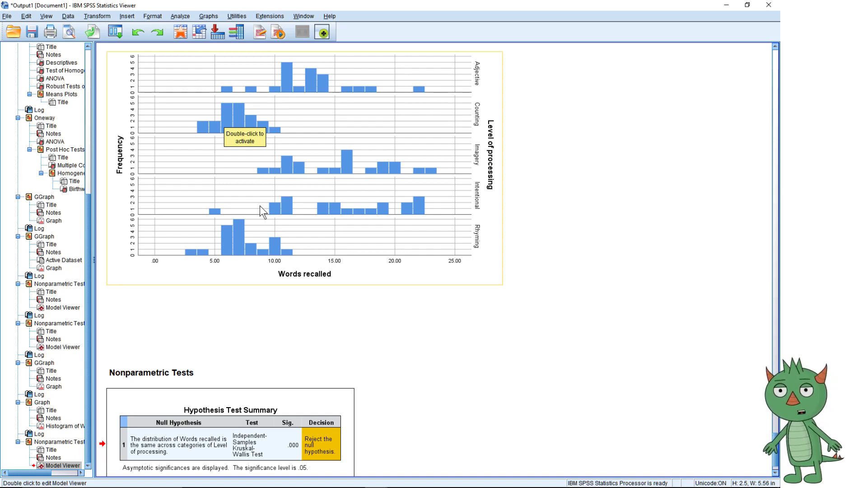
# Reopen the Kruskal-Wallis details to check the pairwise significance values and the available commands, and close them again.
pyautogui.scroll(-3, 273, 346)
pyautogui.doubleClick(260, 357)
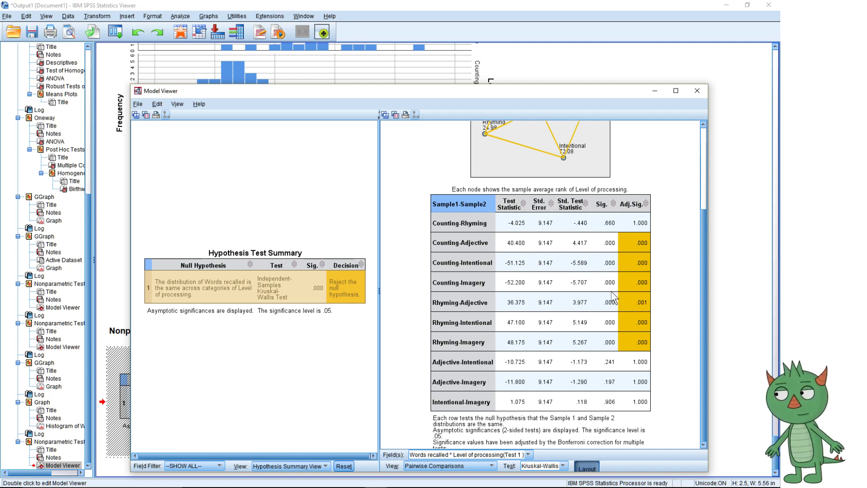
pyautogui.click(156, 107)
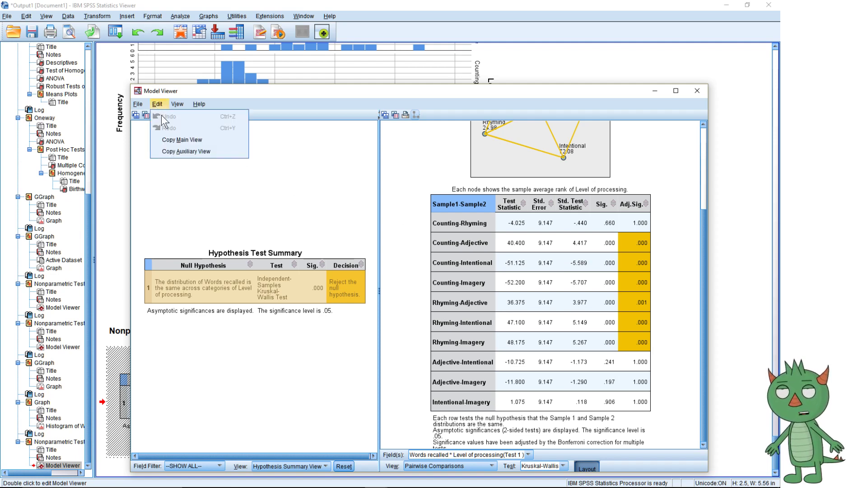
pyautogui.click(139, 111)
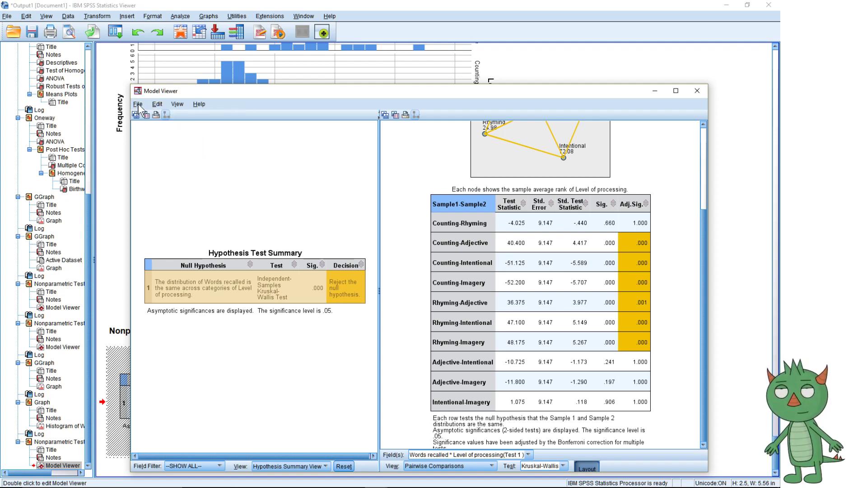
pyautogui.click(137, 104)
pyautogui.press('Left')
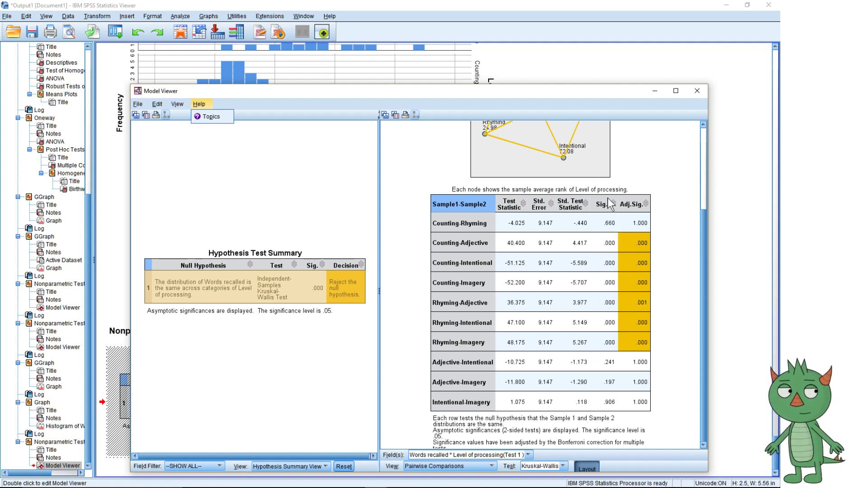
pyautogui.click(696, 92)
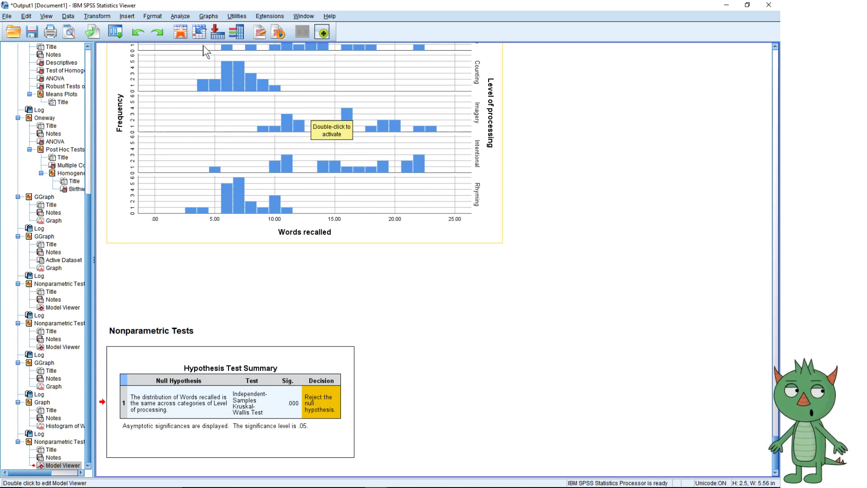
# Run the independent-samples nonparametric test on Words by ProcessCoded again with the objective of comparing medians across groups.
pyautogui.click(181, 16)
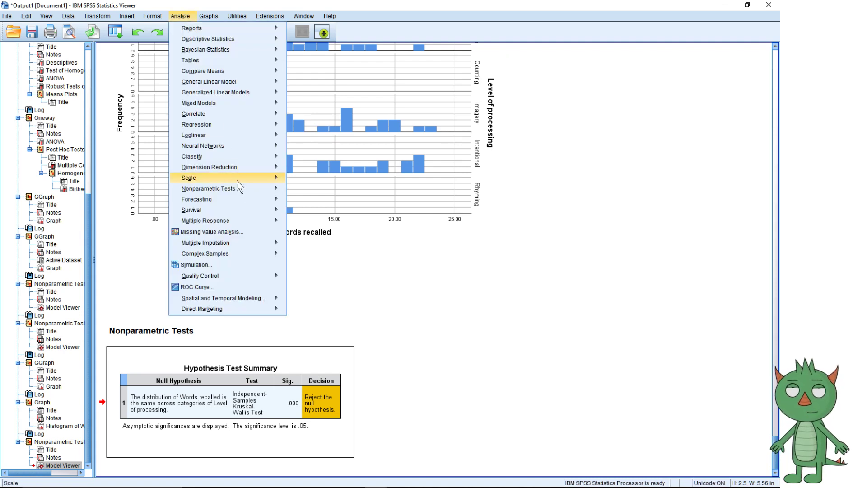
pyautogui.moveTo(253, 188)
pyautogui.click(304, 202)
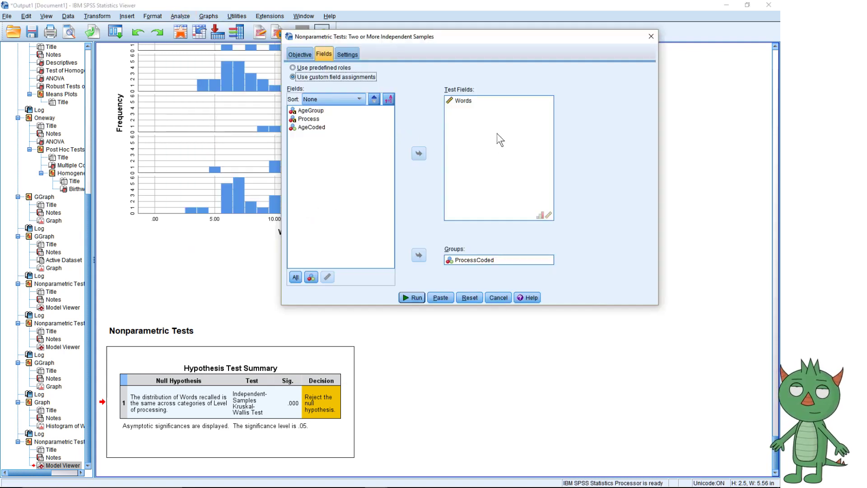
pyautogui.click(300, 53)
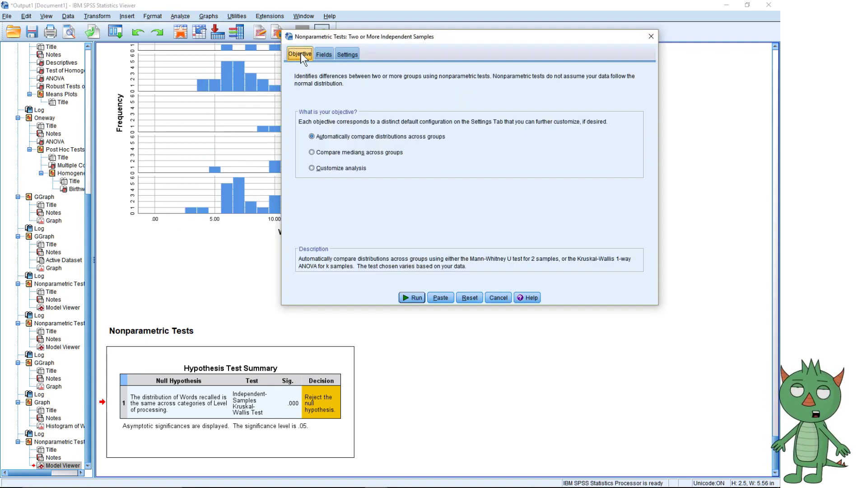
pyautogui.click(332, 151)
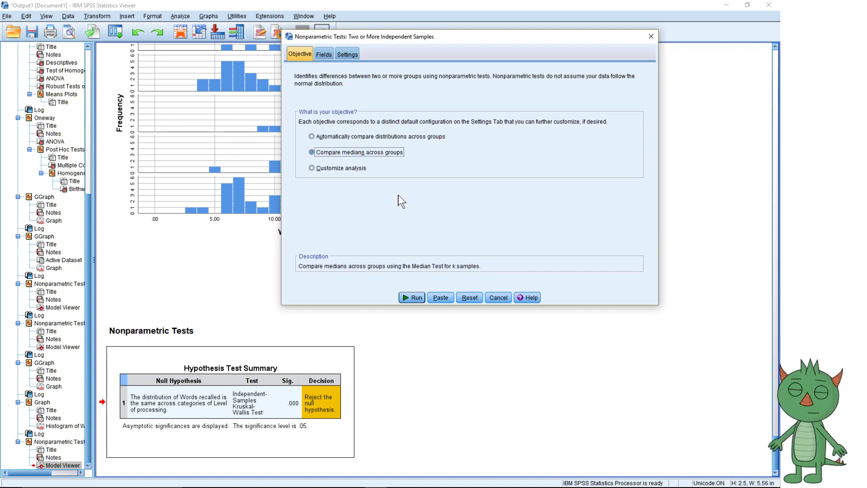
pyautogui.click(412, 297)
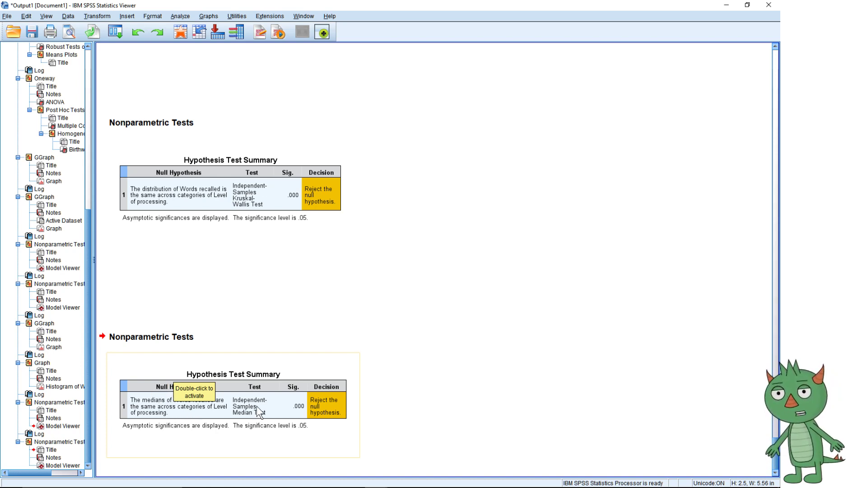
# Open the Median Test details and examine each group's boxplot against the grand median line.
pyautogui.doubleClick(326, 400)
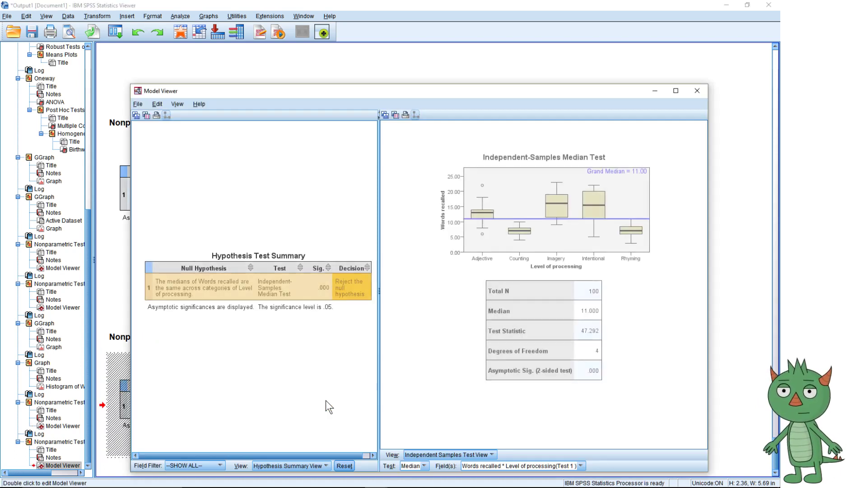
pyautogui.moveTo(504, 230)
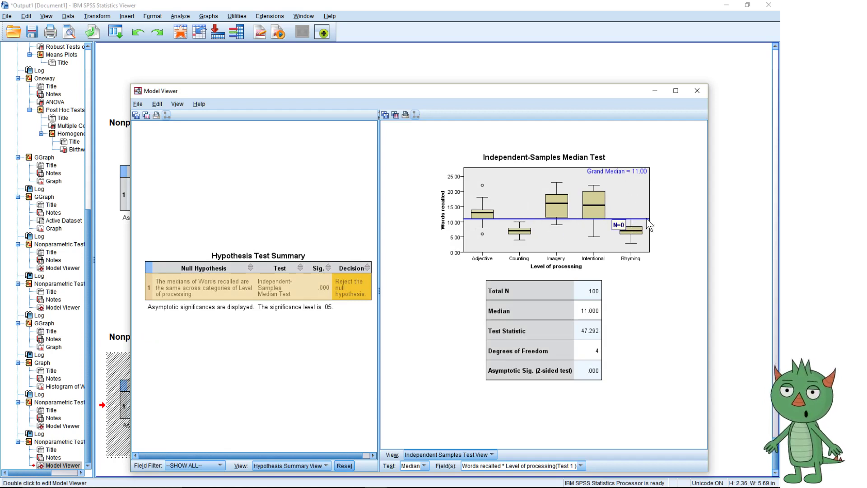
pyautogui.moveTo(498, 213)
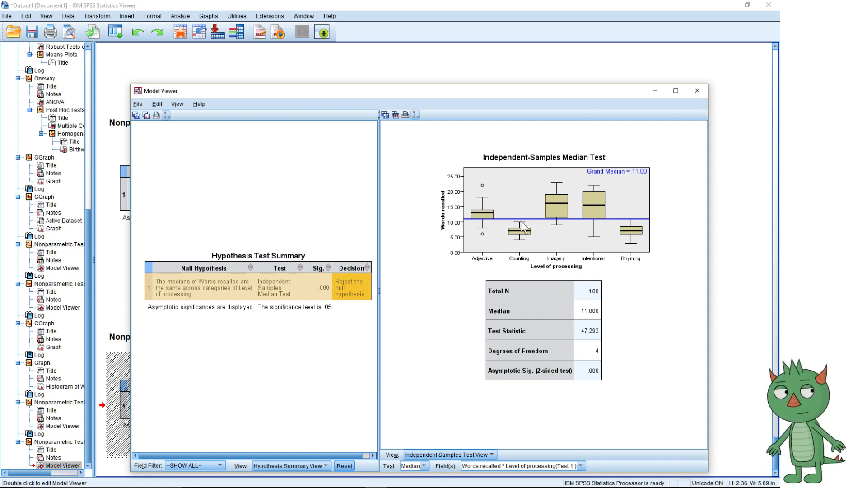
pyautogui.moveTo(585, 234)
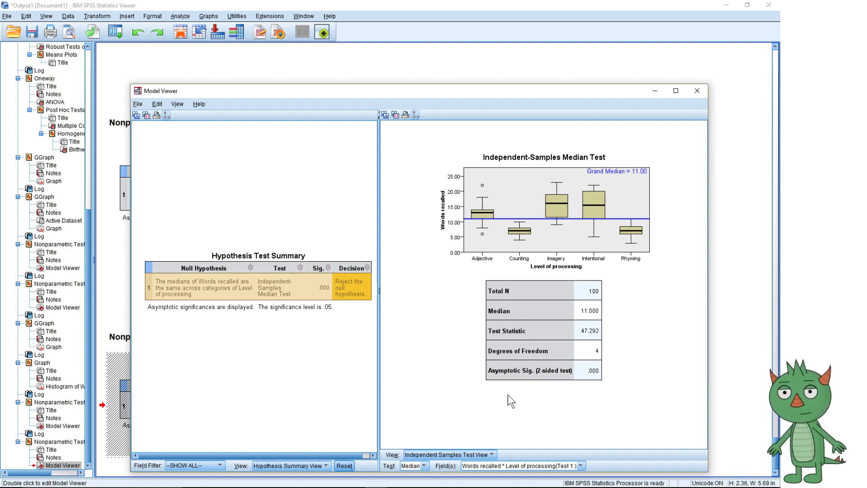
# Show the Median Test's pairwise comparisons of Level of processing and review the full comparison table.
pyautogui.click(474, 454)
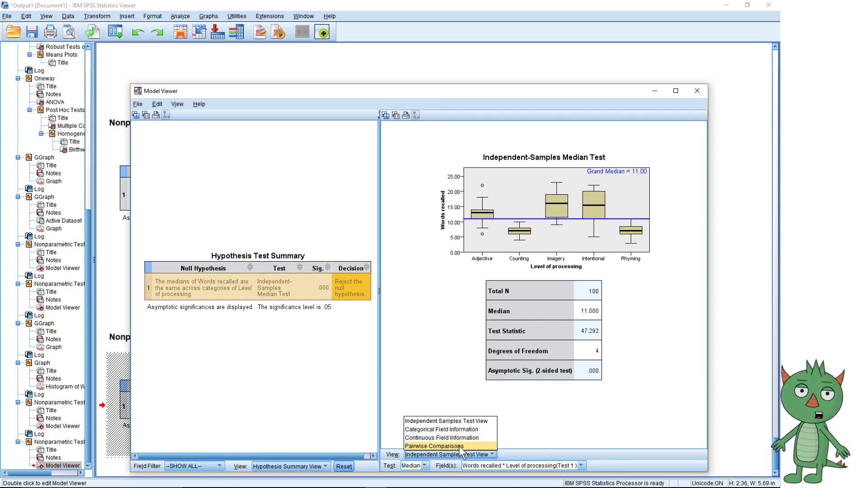
pyautogui.click(459, 445)
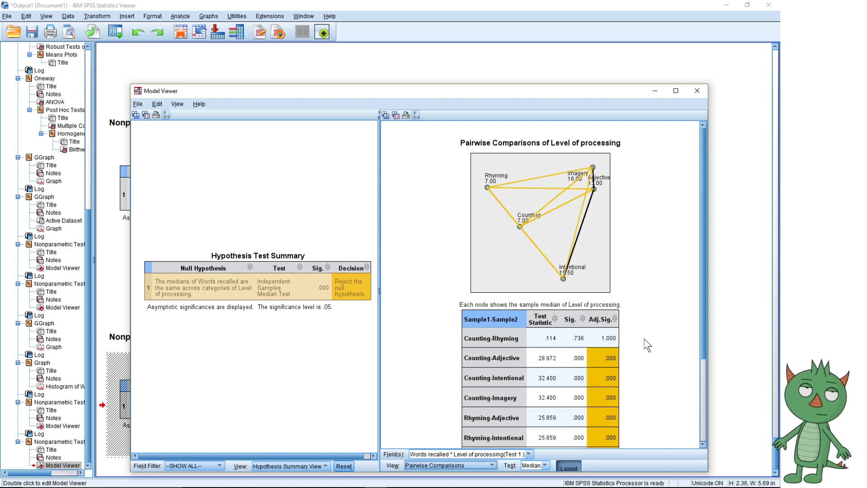
pyautogui.scroll(-1, 644, 338)
pyautogui.moveTo(703, 300); pyautogui.dragTo(700, 370)
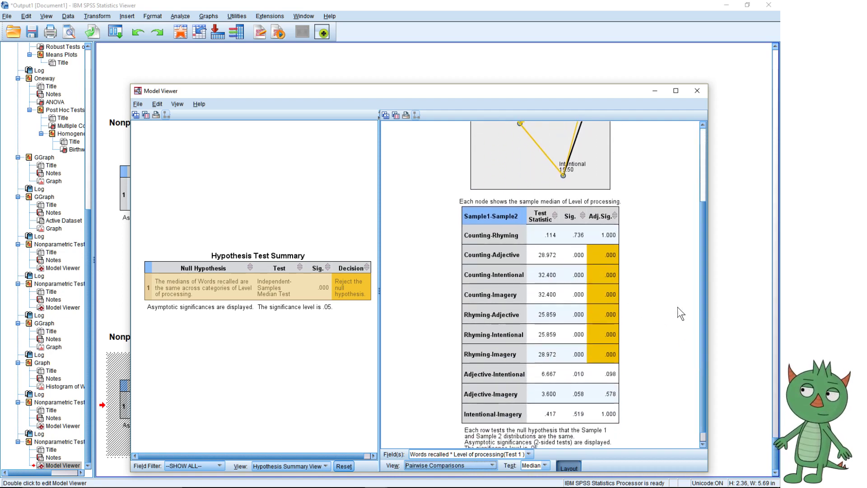
# Inspect the adjusted significance of the links between the Imagery, Adjective and Intentional nodes in the diagram, and close the details.
pyautogui.moveTo(700, 318); pyautogui.dragTo(698, 231)
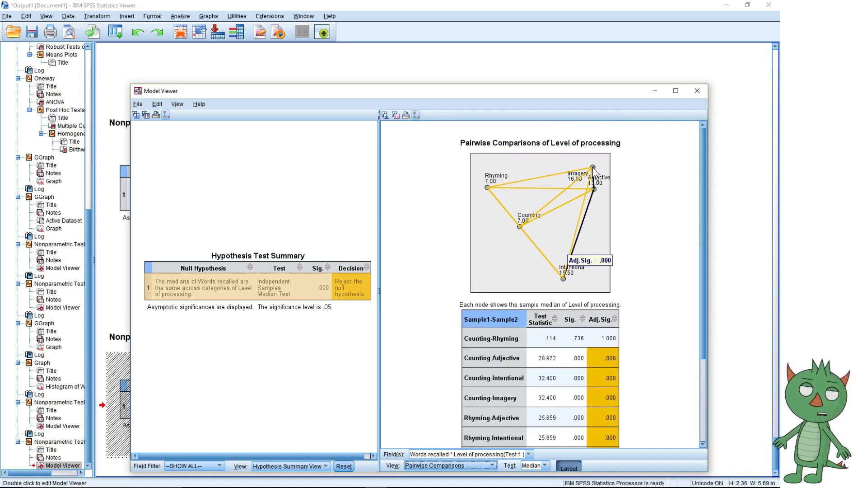
pyautogui.moveTo(594, 185)
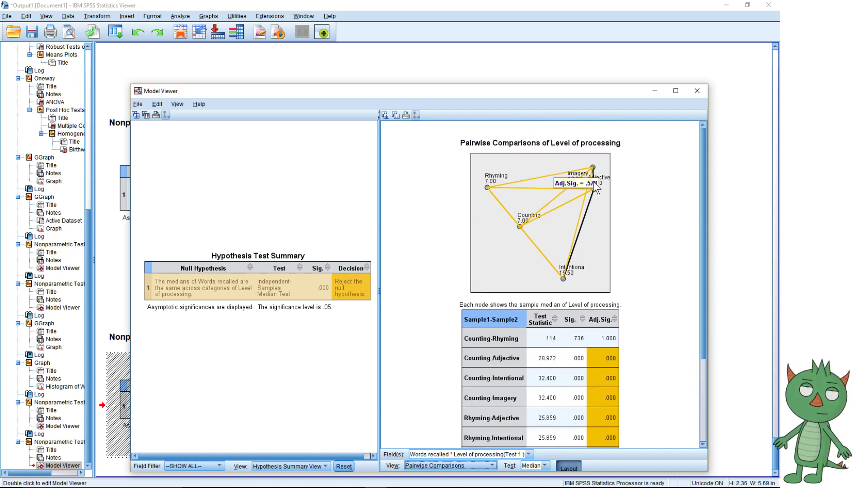
pyautogui.moveTo(590, 210)
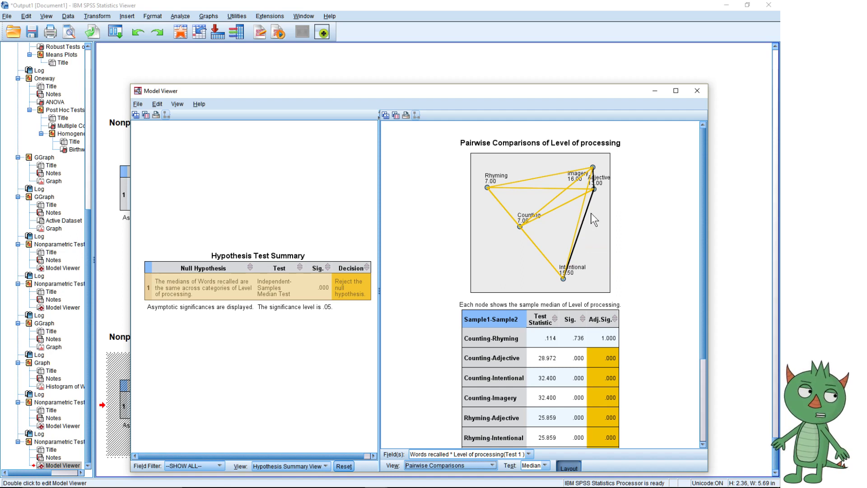
pyautogui.moveTo(526, 222)
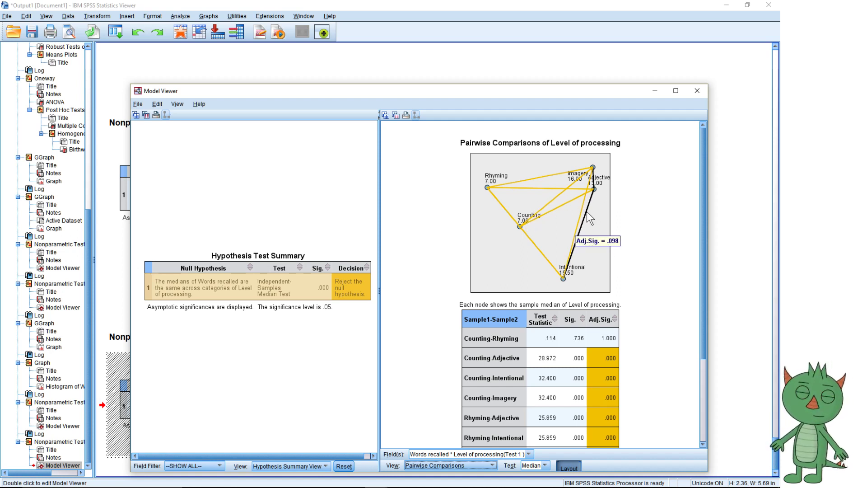
pyautogui.click(696, 91)
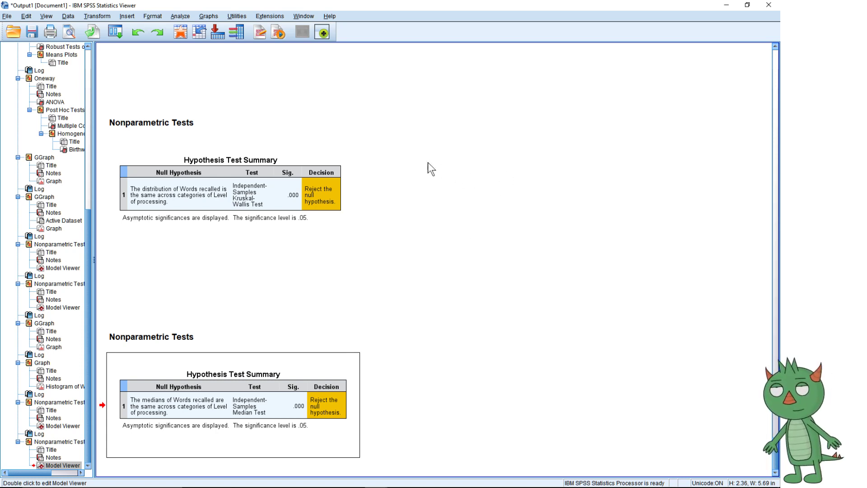
# Set up a One-Way ANOVA with Words as the dependent variable and ProcessCoded as the factor.
pyautogui.click(185, 16)
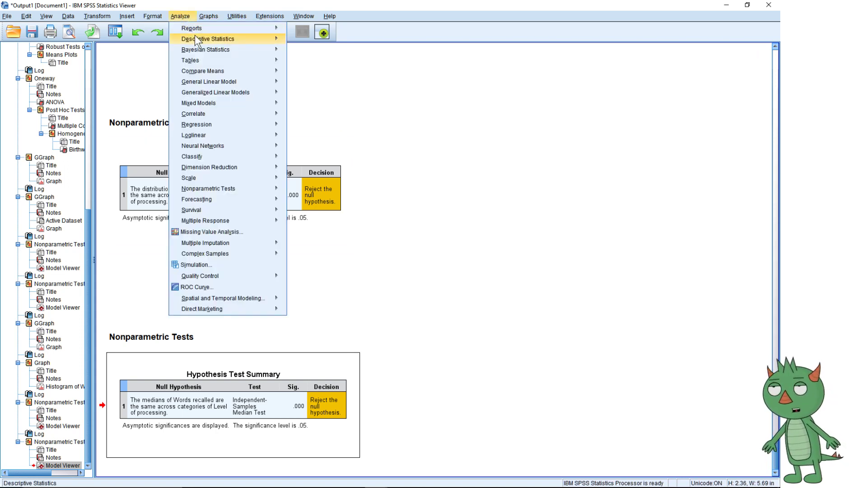
pyautogui.moveTo(208, 71)
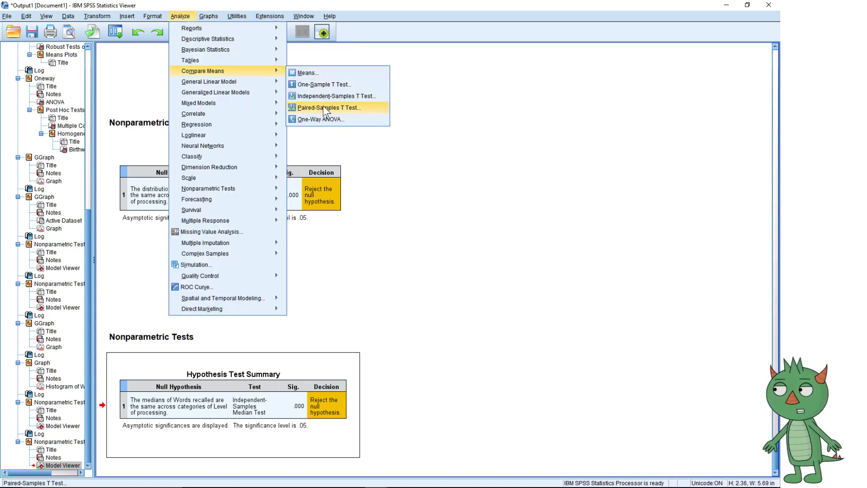
pyautogui.click(322, 119)
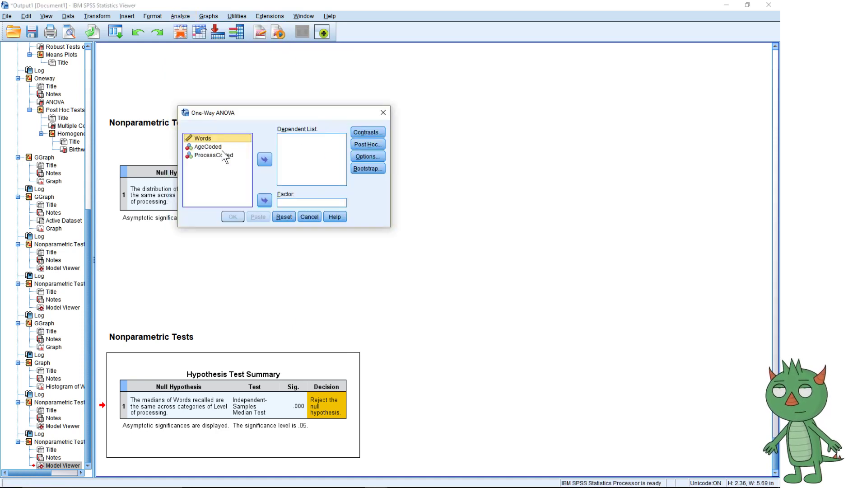
pyautogui.click(264, 159)
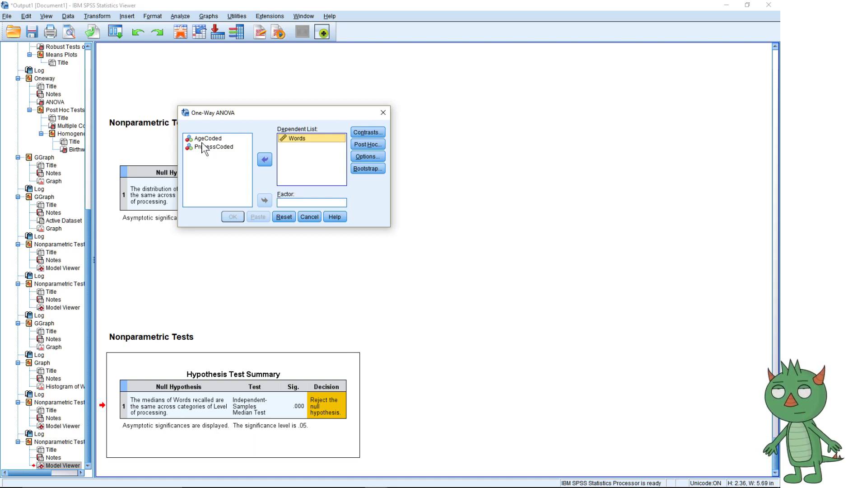
pyautogui.click(199, 147)
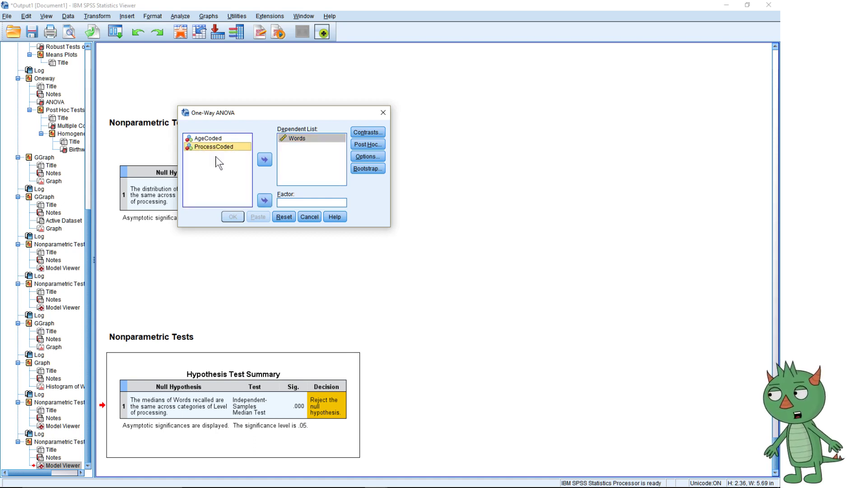
pyautogui.click(264, 199)
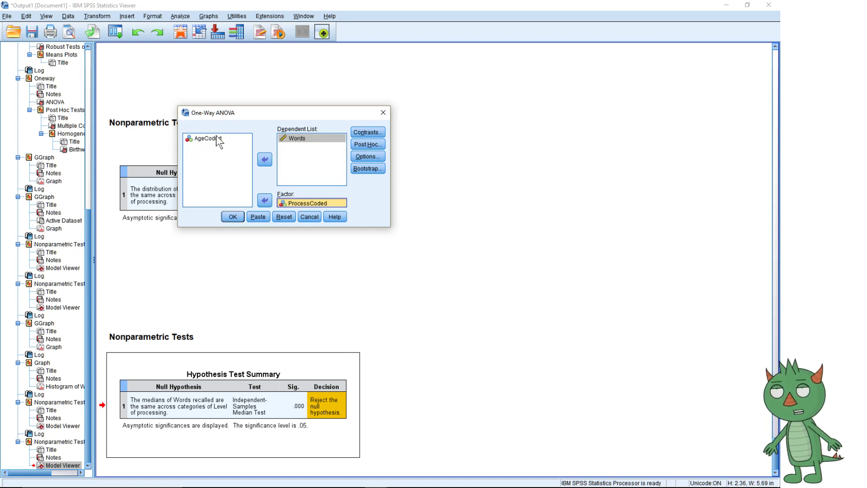
# Request the homogeneity of variance test and the Welch statistic for the One-Way ANOVA.
pyautogui.click(376, 156)
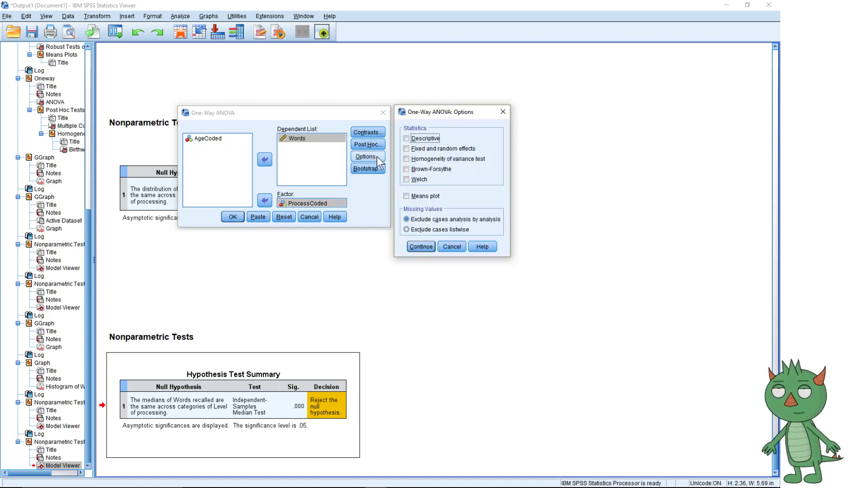
pyautogui.click(413, 158)
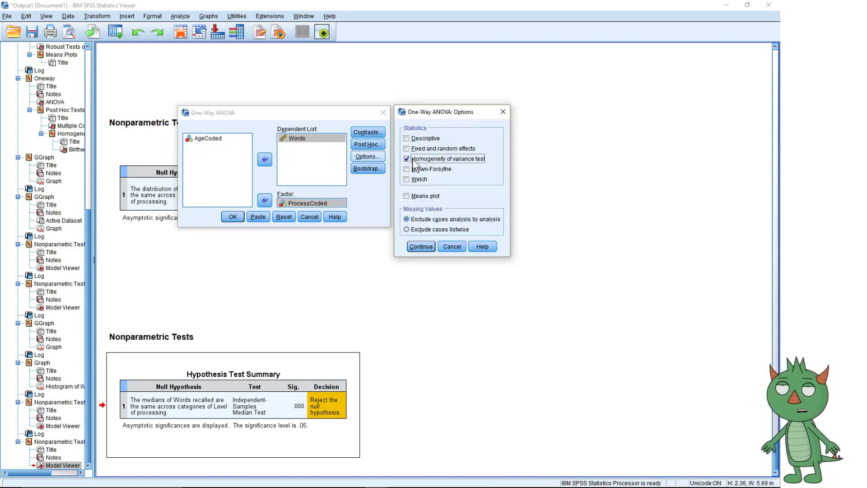
pyautogui.click(413, 180)
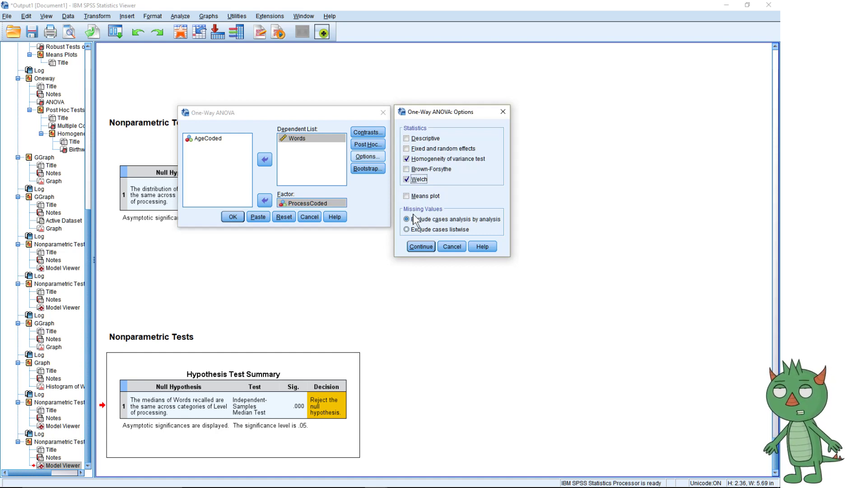
pyautogui.click(415, 246)
# Add the Games-Howell post hoc comparisons and run the One-Way ANOVA.
pyautogui.click(380, 144)
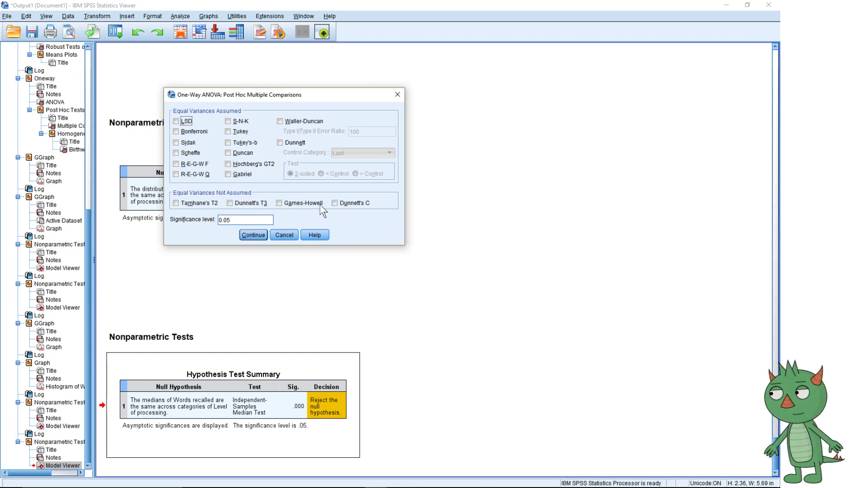
pyautogui.click(293, 203)
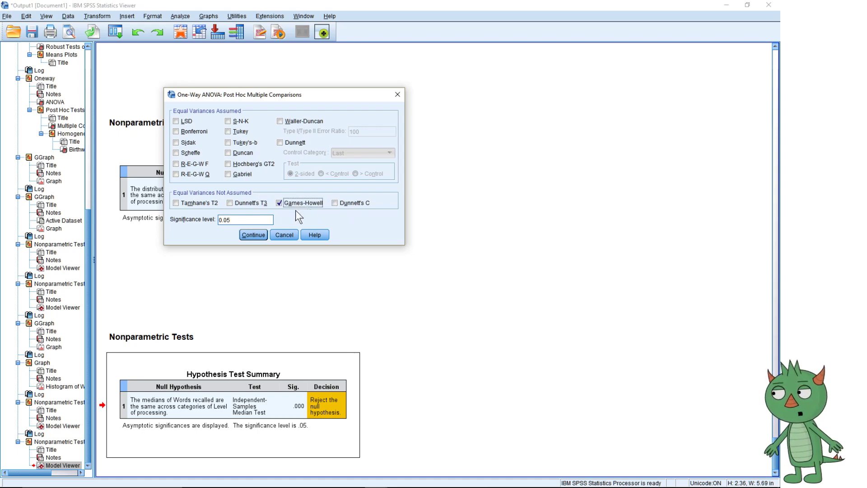
pyautogui.click(255, 233)
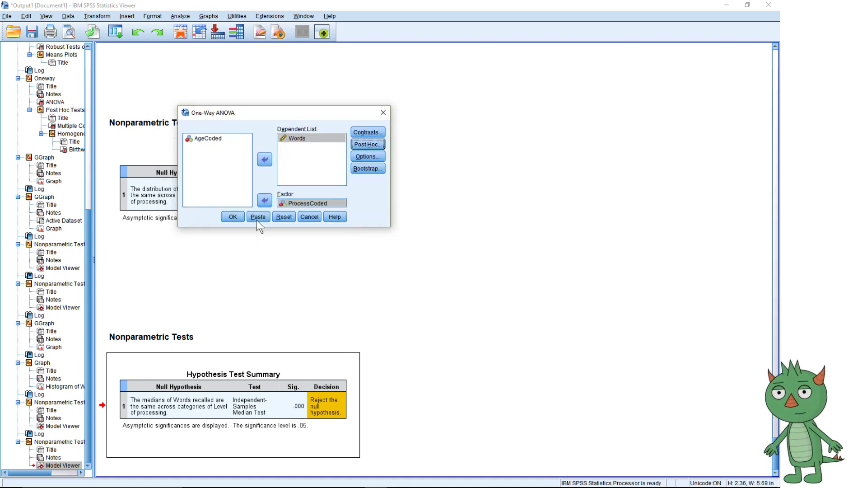
pyautogui.click(233, 216)
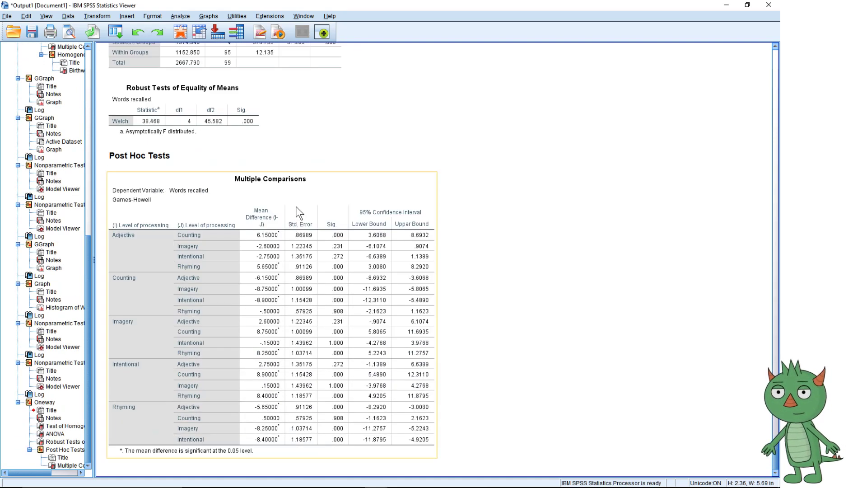
# Examine the homogeneity of variances, ANOVA and Welch tables, then the Games-Howell multiple comparisons.
pyautogui.scroll(5, 299, 205)
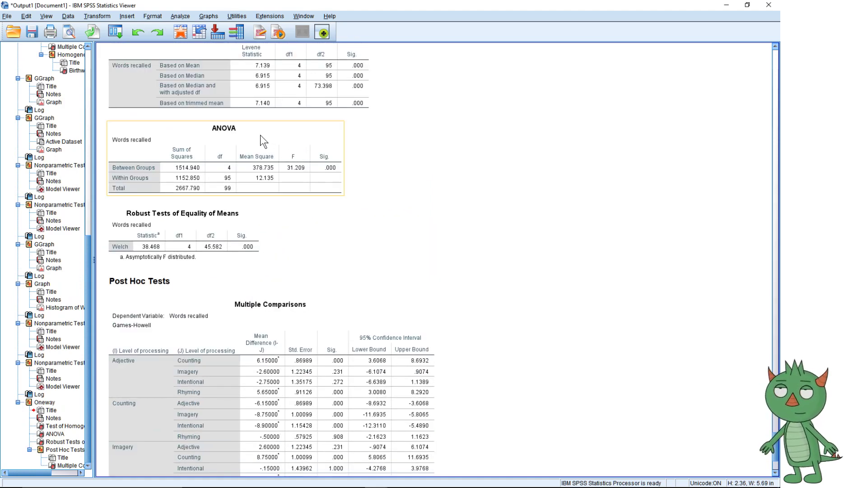
pyautogui.scroll(2, 261, 135)
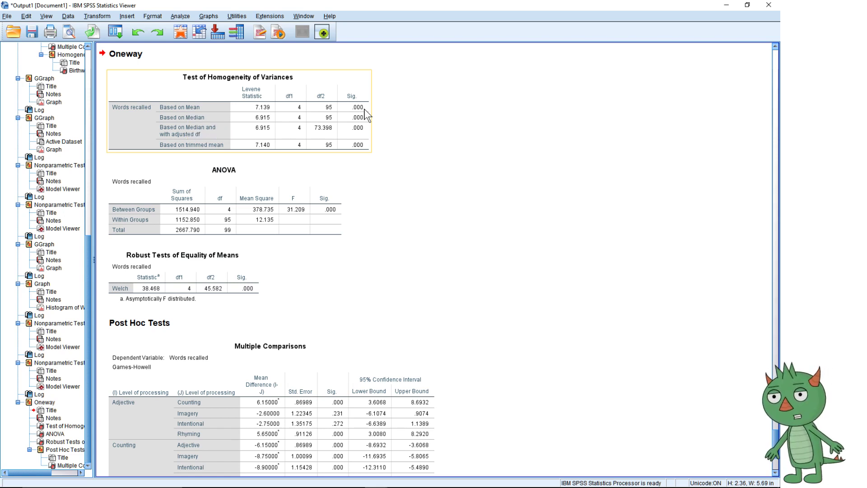
pyautogui.click(251, 271)
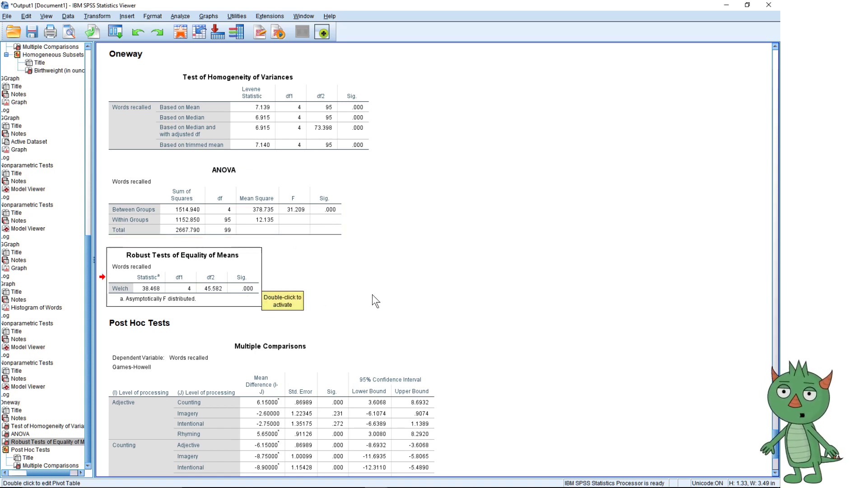
pyautogui.scroll(-5, 373, 294)
pyautogui.click(342, 197)
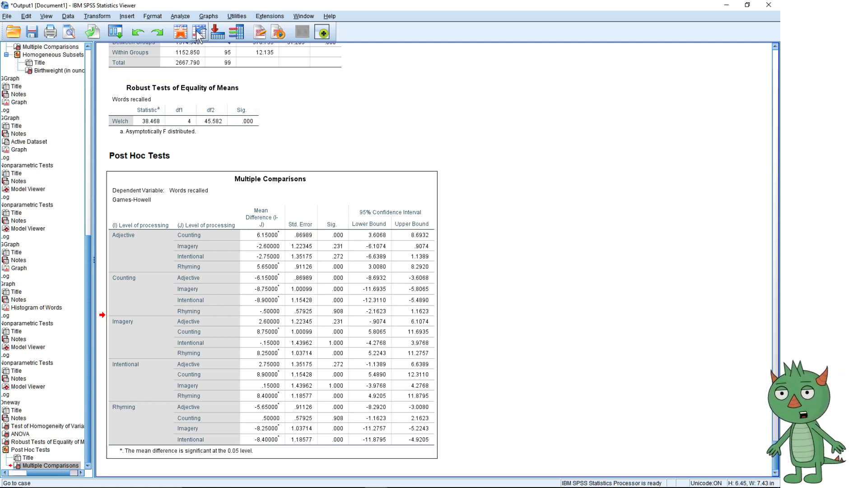
# Run the One-Way ANOVA again with Tukey post hoc comparisons instead of Games-Howell and review the output.
pyautogui.click(183, 15)
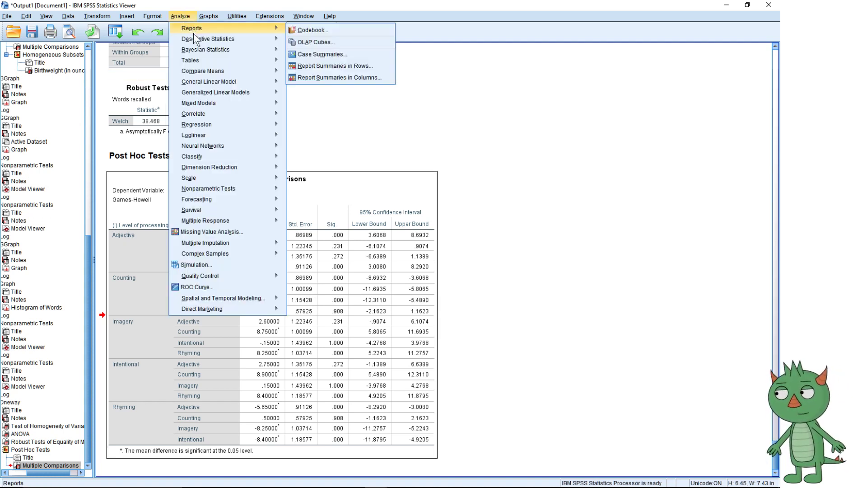
pyautogui.moveTo(232, 71)
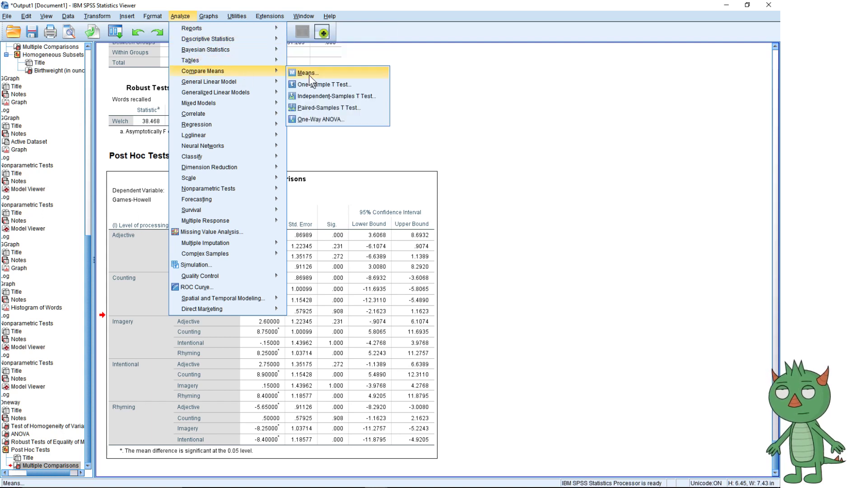
pyautogui.click(316, 119)
pyautogui.click(374, 143)
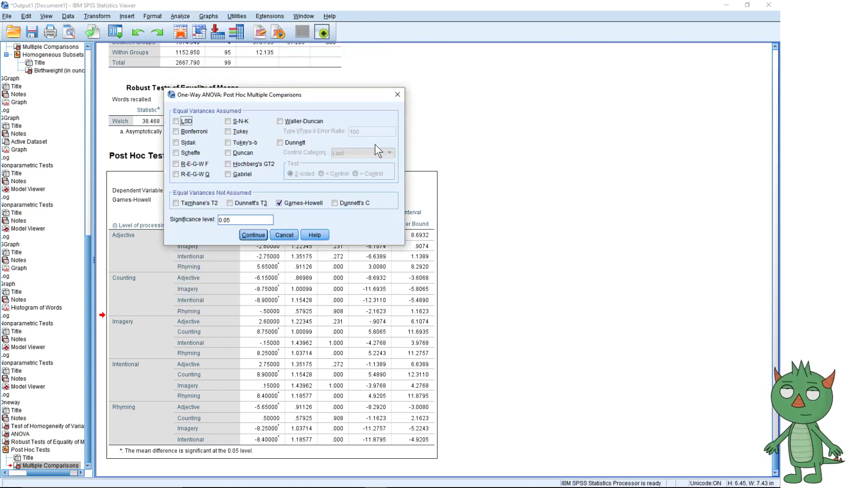
pyautogui.click(240, 133)
pyautogui.click(285, 204)
pyautogui.click(254, 234)
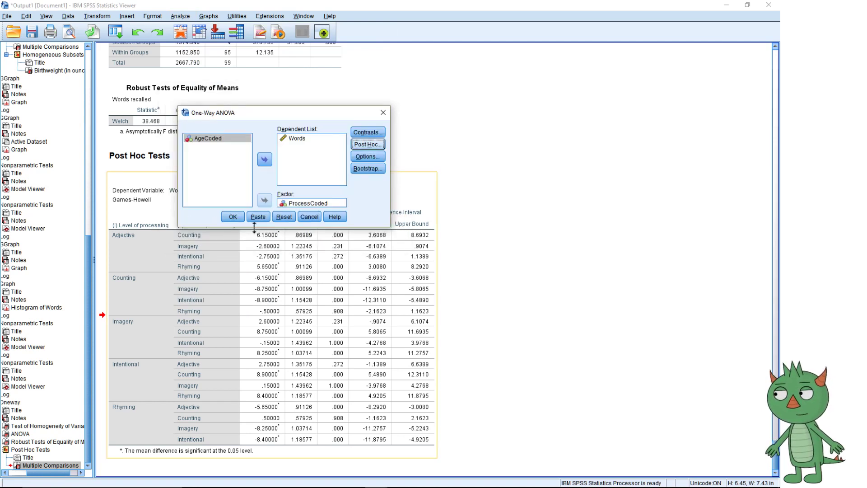
pyautogui.click(232, 215)
pyautogui.scroll(-7, 274, 218)
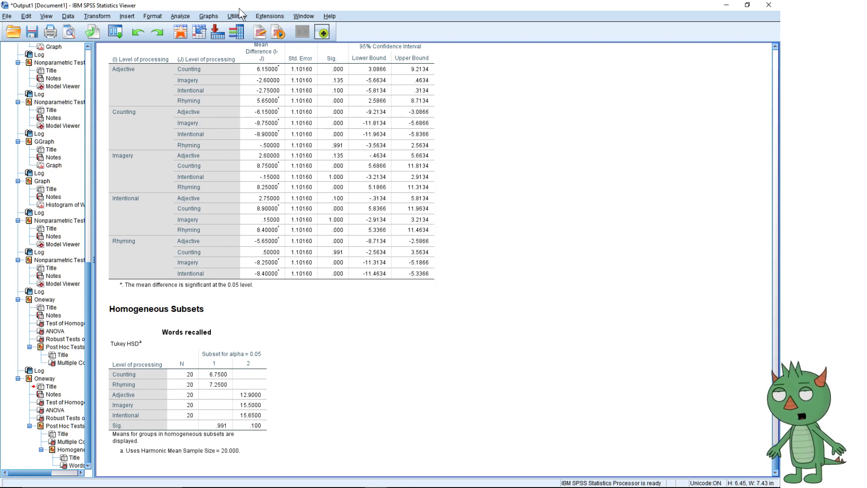
# Create a simple error bar chart of mean Words recalled by Level of processing in the Chart Builder.
pyautogui.click(209, 17)
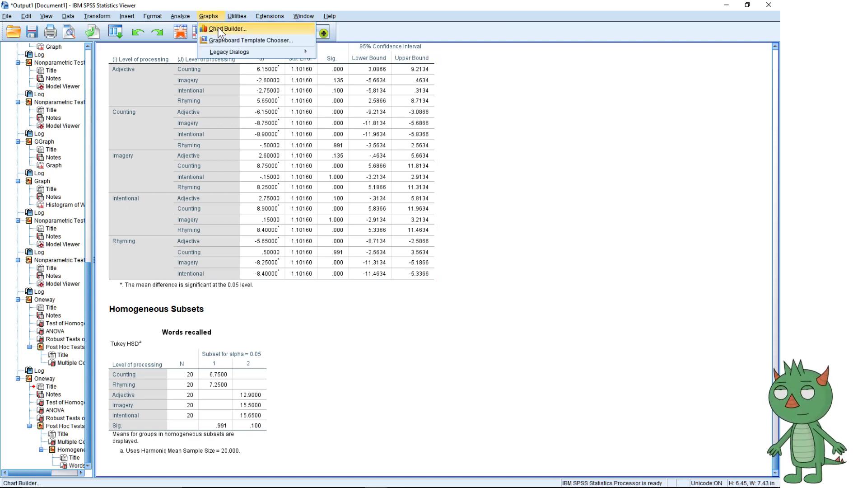
pyautogui.click(218, 29)
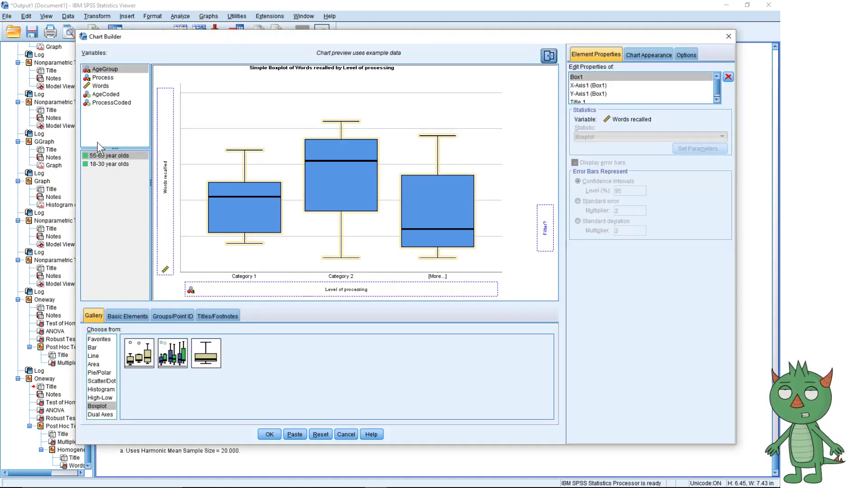
pyautogui.click(92, 347)
pyautogui.moveTo(341, 354); pyautogui.dragTo(342, 216)
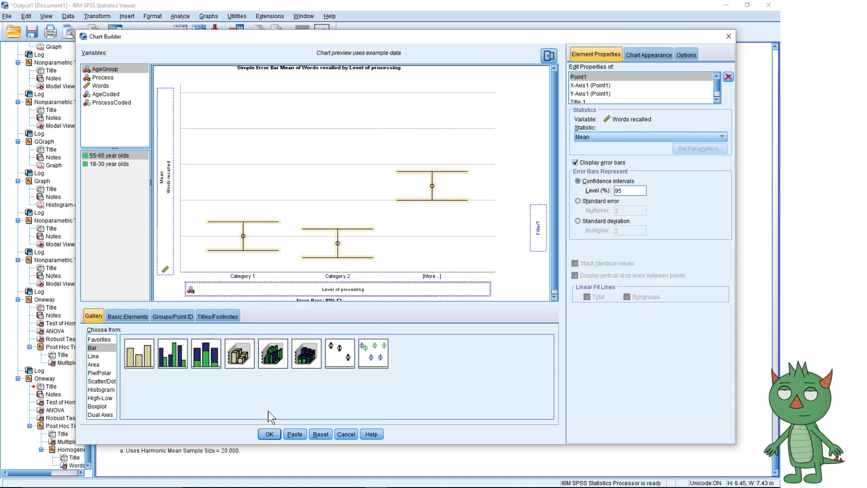
pyautogui.click(269, 434)
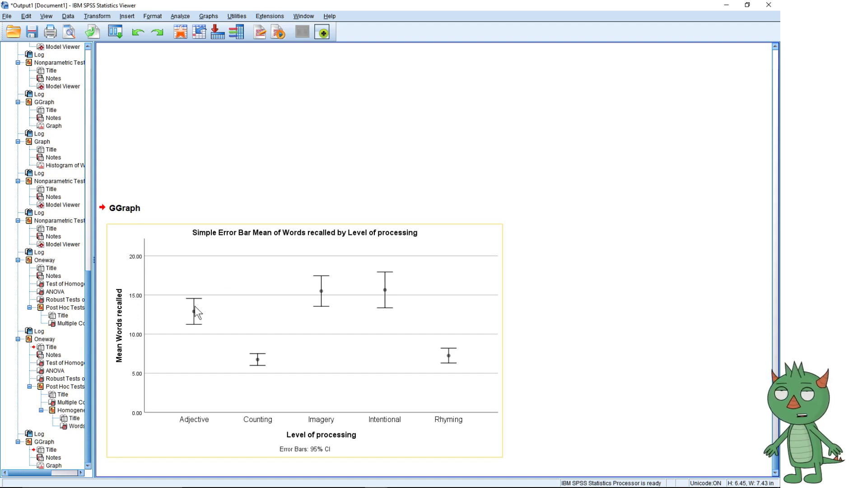
pyautogui.click(344, 200)
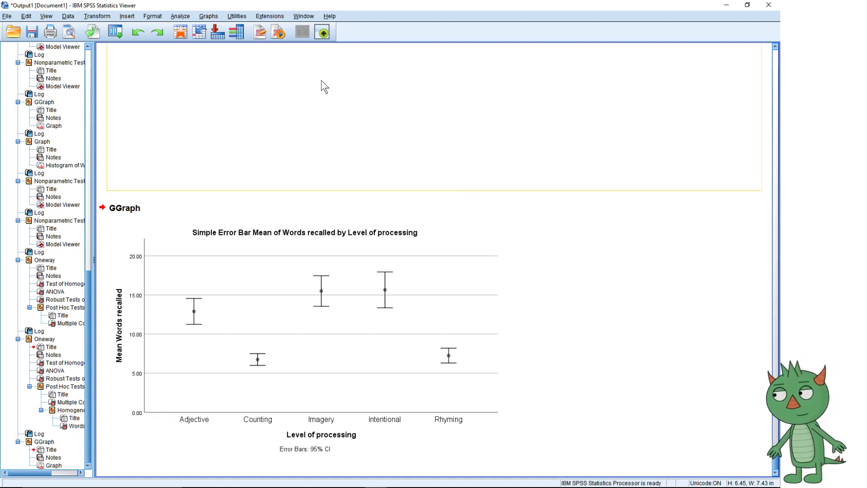
# Create another simple error bar chart of mean Words recalled with AgeGroup on the horizontal axis.
pyautogui.click(209, 16)
pyautogui.click(221, 29)
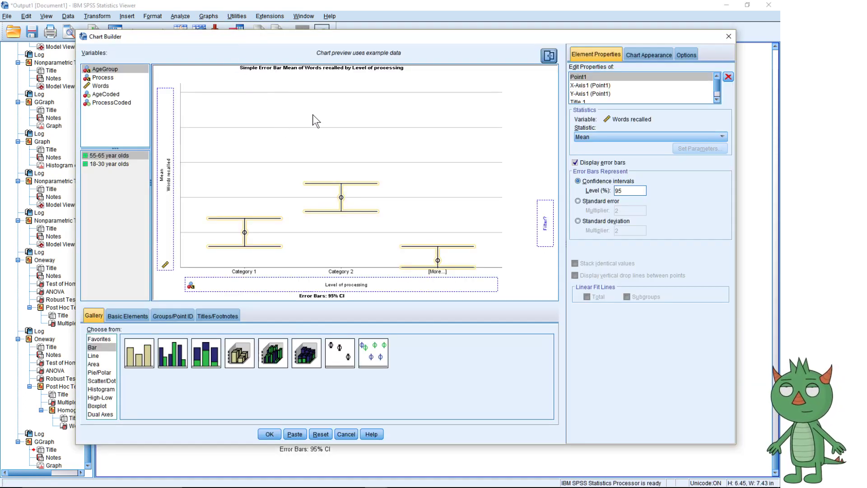
pyautogui.click(109, 70)
pyautogui.moveTo(109, 73); pyautogui.dragTo(296, 285)
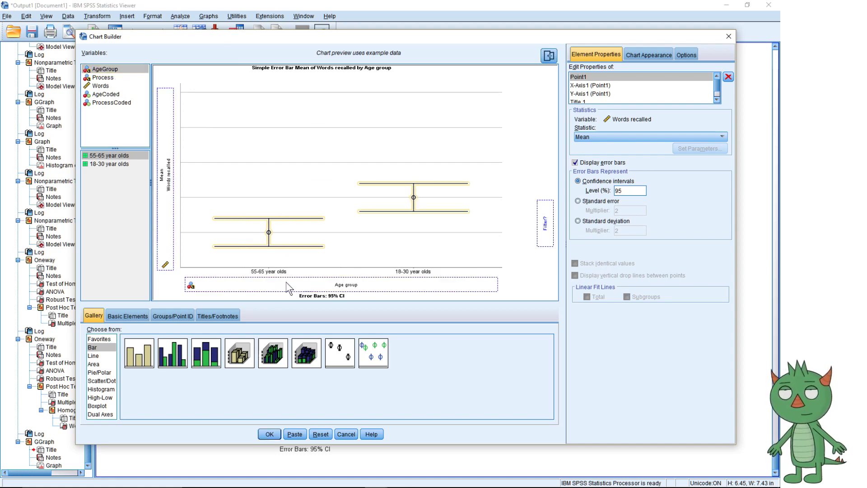
pyautogui.click(274, 429)
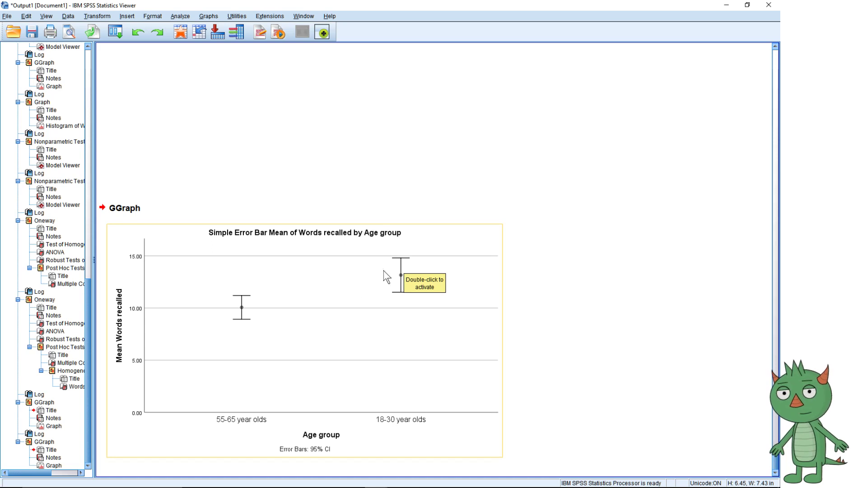
# Delete the log between the two error bar charts and compare the intervals by level of processing and age group.
pyautogui.scroll(10, 373, 277)
pyautogui.click(314, 305)
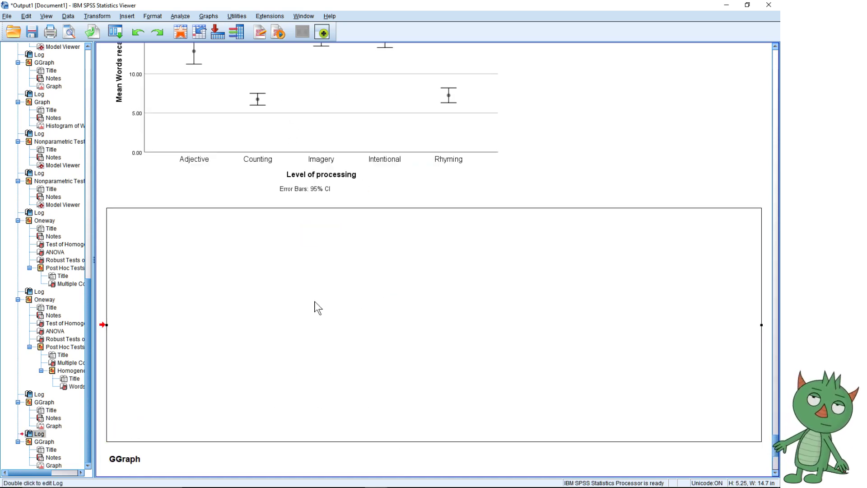
pyautogui.press('Delete')
pyautogui.click(283, 357)
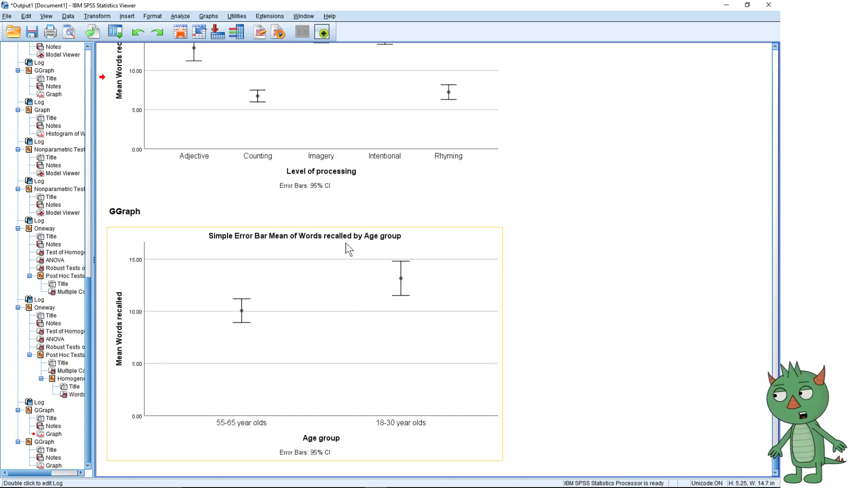
pyautogui.scroll(1, 346, 243)
pyautogui.click(336, 199)
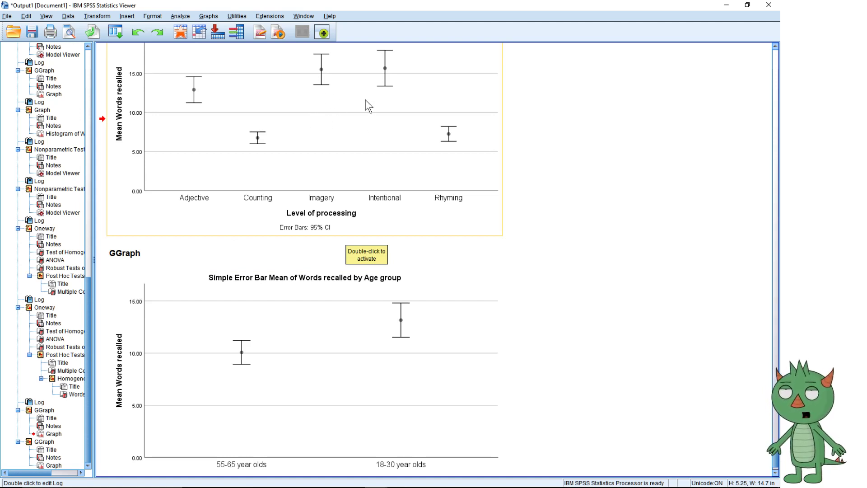
pyautogui.click(399, 294)
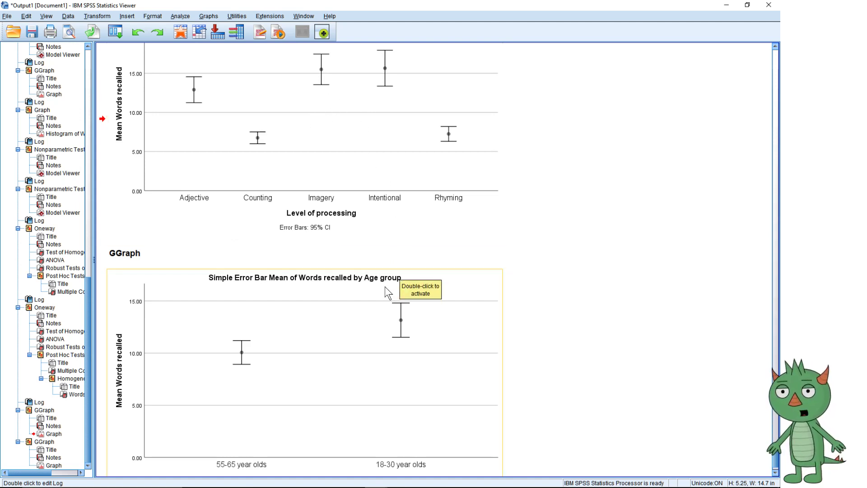
pyautogui.click(278, 207)
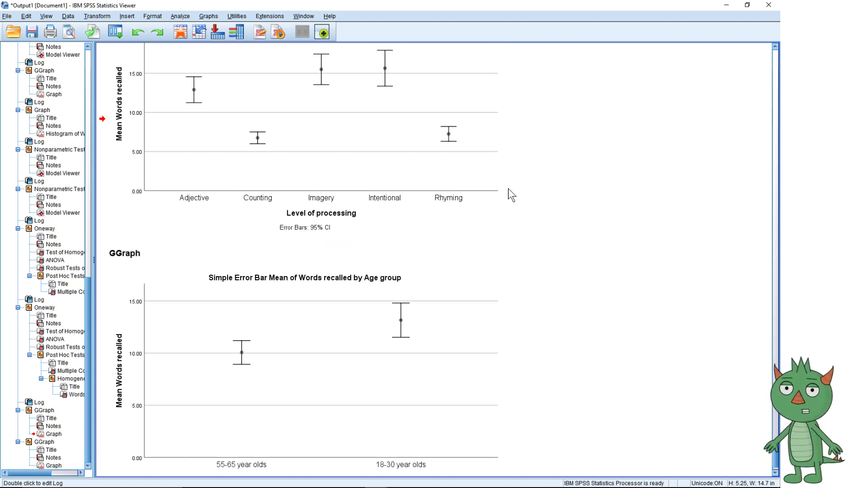
pyautogui.click(480, 318)
pyautogui.click(483, 193)
pyautogui.click(474, 277)
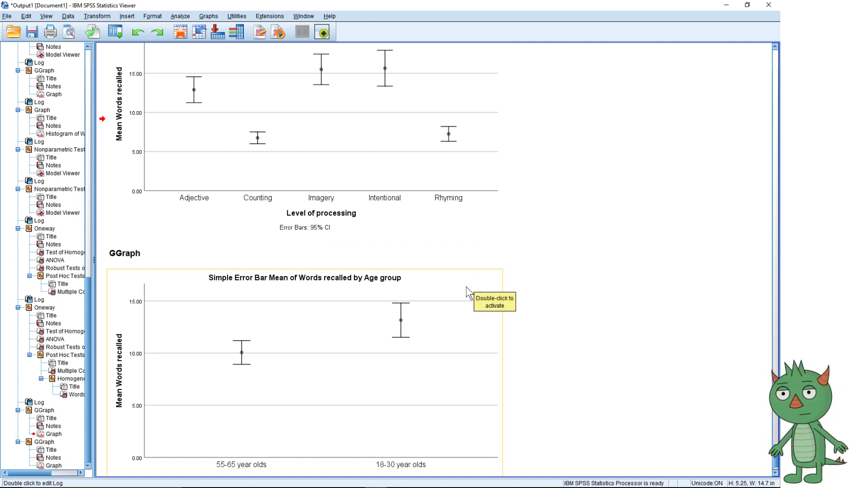
pyautogui.click(433, 234)
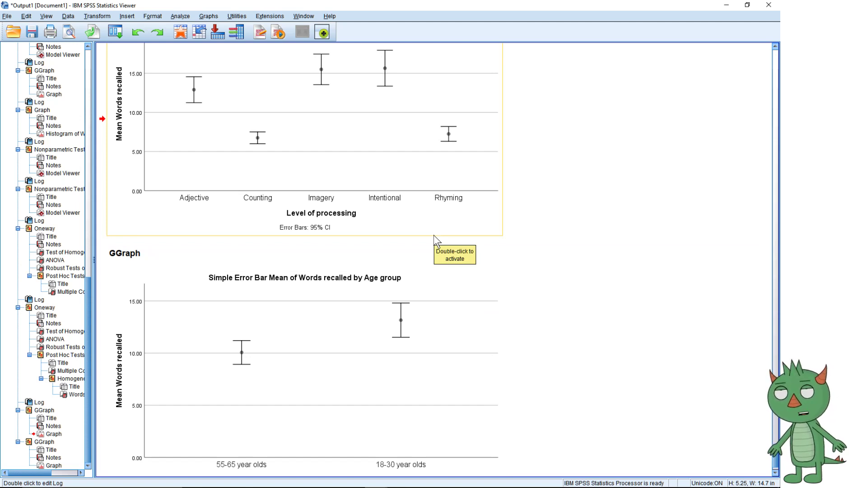
pyautogui.click(180, 16)
pyautogui.moveTo(216, 82)
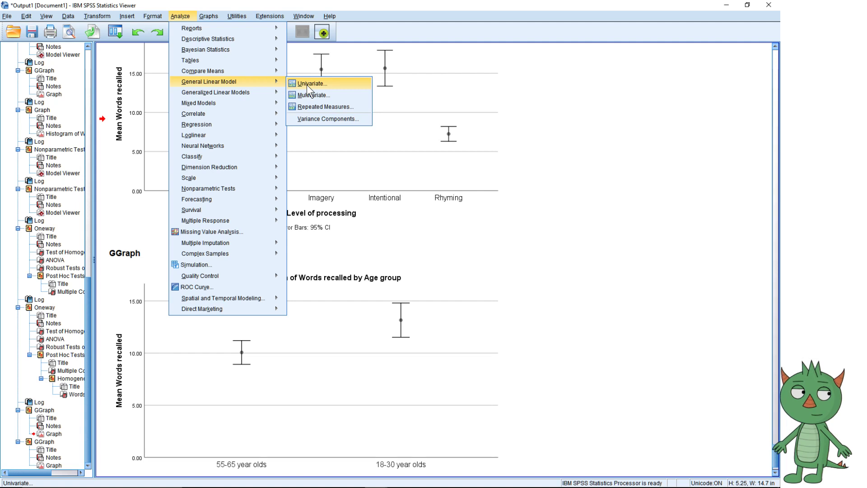
pyautogui.click(584, 117)
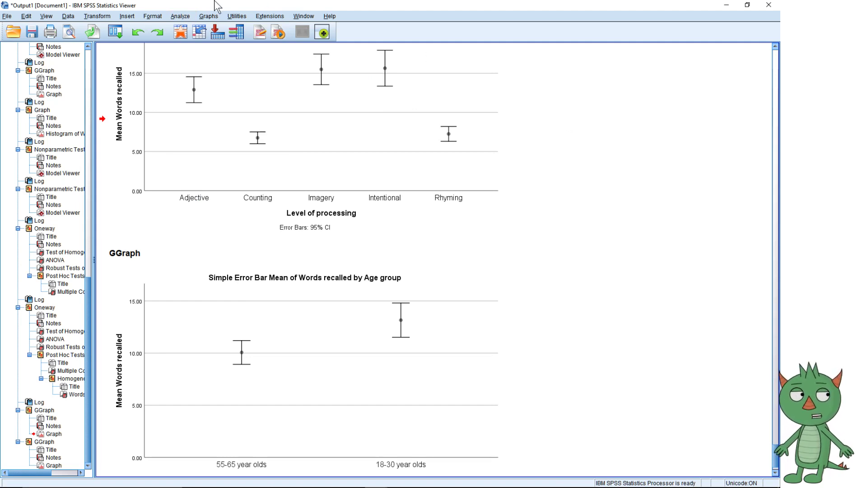
# Create a clustered error bar chart of mean Words recalled by Age group, clustered by ProcessCoded.
pyautogui.click(210, 17)
pyautogui.click(211, 27)
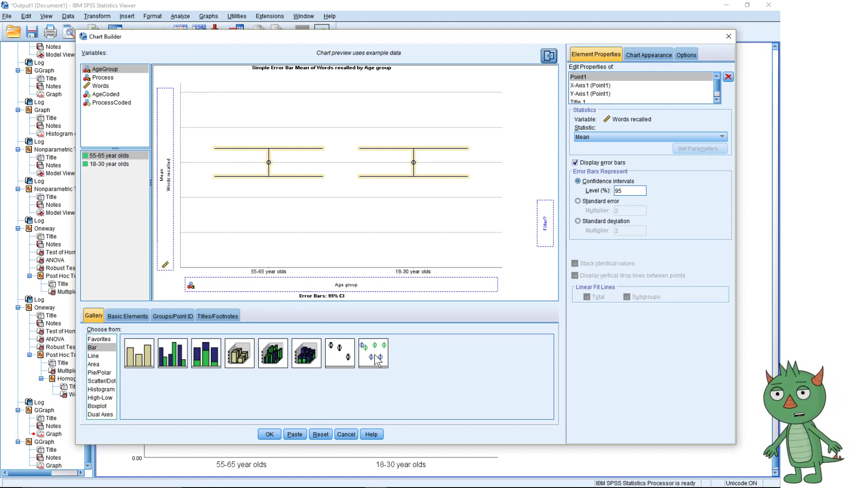
pyautogui.moveTo(373, 357); pyautogui.dragTo(323, 237)
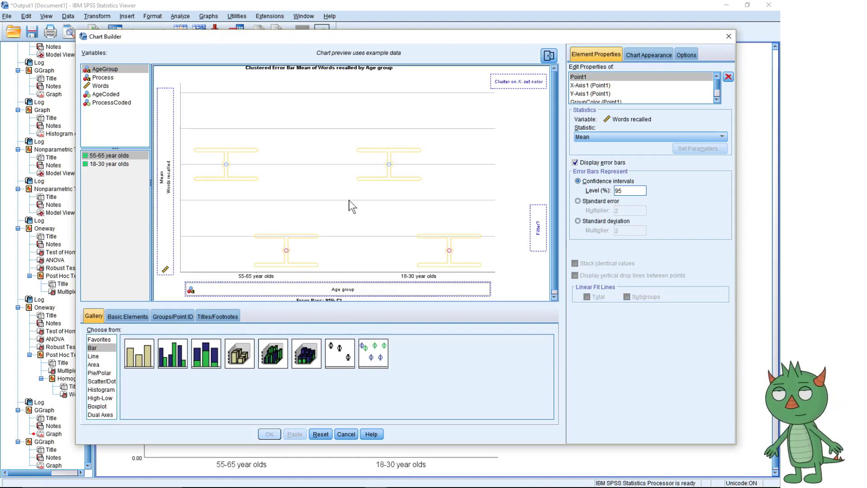
pyautogui.moveTo(108, 104); pyautogui.dragTo(508, 83)
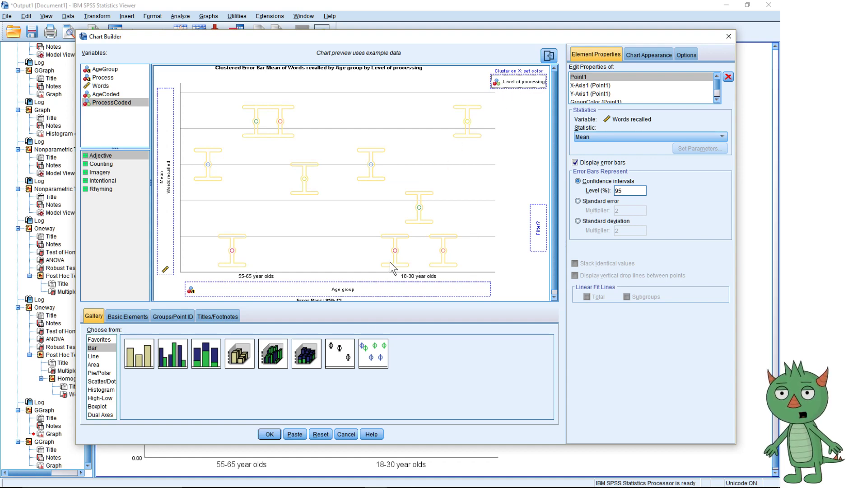
pyautogui.click(272, 434)
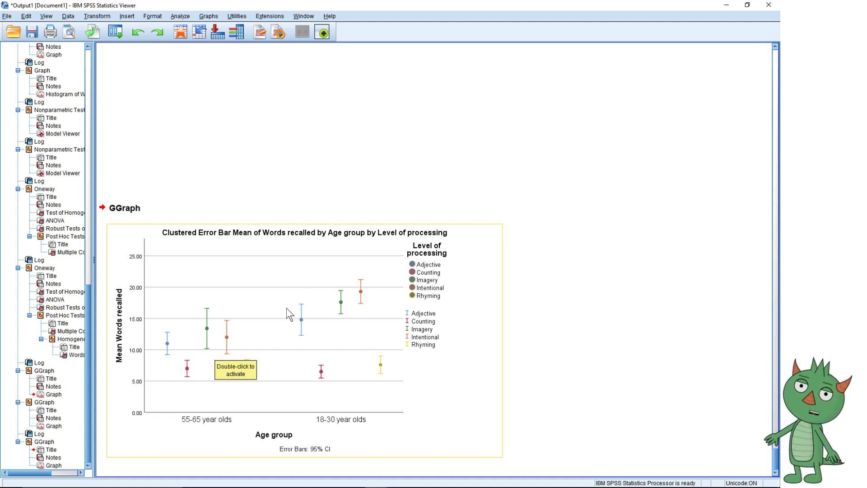
# Create another clustered error bar chart of mean Words recalled with ProcessCoded on the horizontal axis and AgeCoded as the cluster variable.
pyautogui.click(207, 16)
pyautogui.click(221, 29)
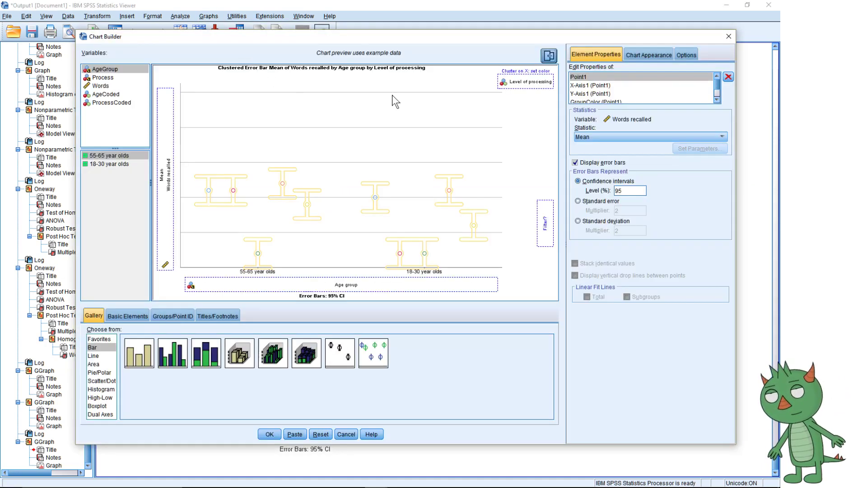
pyautogui.moveTo(521, 93); pyautogui.dragTo(351, 287)
pyautogui.moveTo(108, 95); pyautogui.dragTo(519, 82)
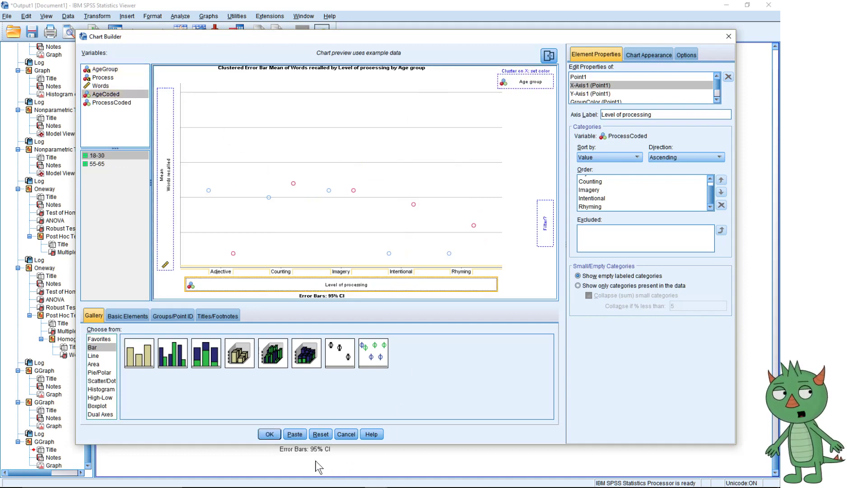
pyautogui.click(268, 431)
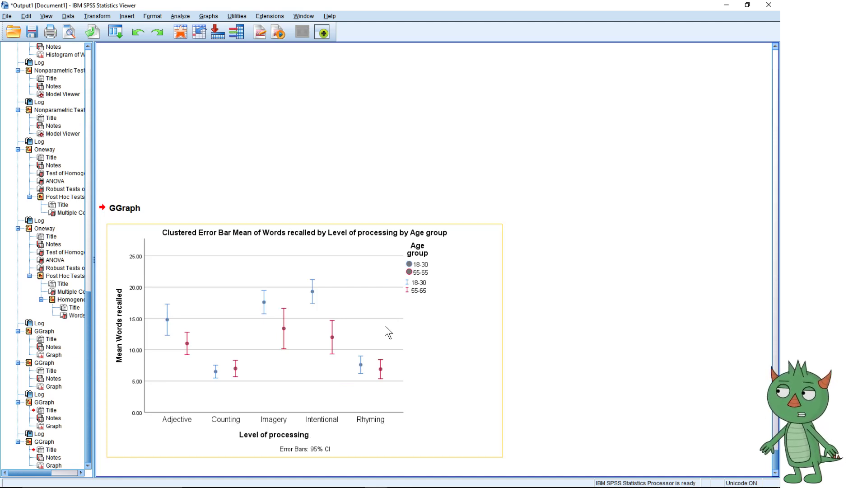
# Delete the log between the two clustered error bar charts and compare the age groups' intervals within each level of processing.
pyautogui.press('Up')
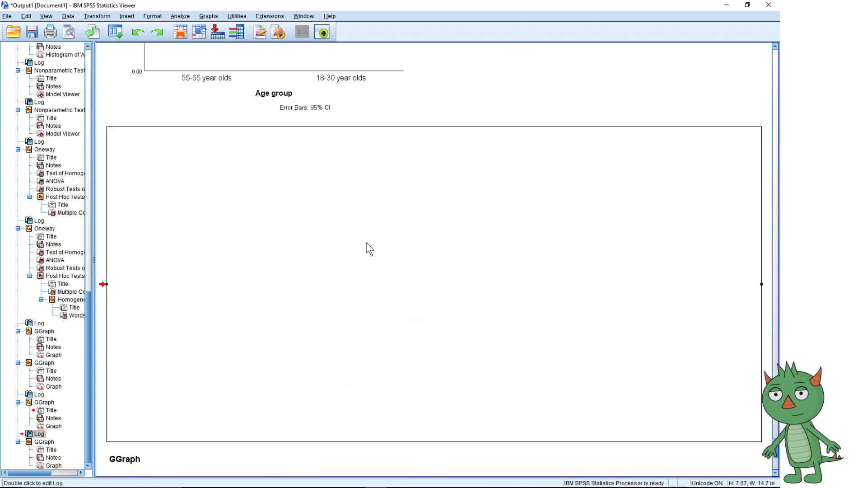
pyautogui.press('Up')
pyautogui.click(369, 248)
pyautogui.scroll(-1, 385, 225)
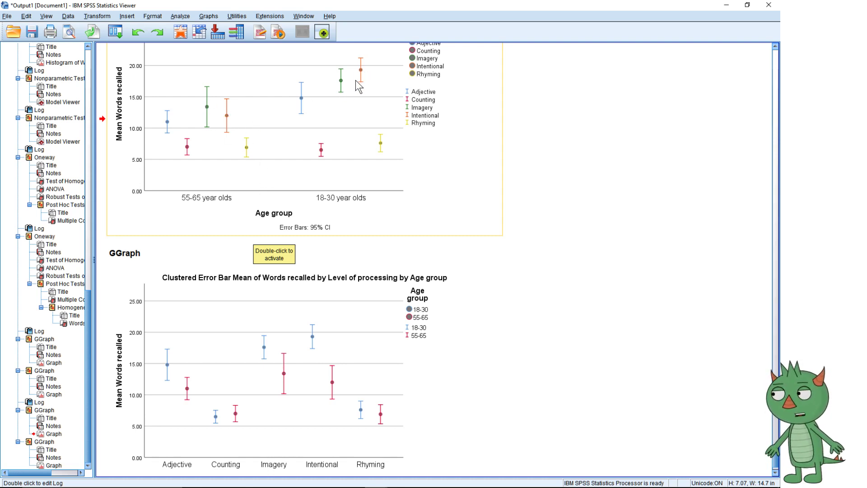
pyautogui.scroll(-2, 257, 411)
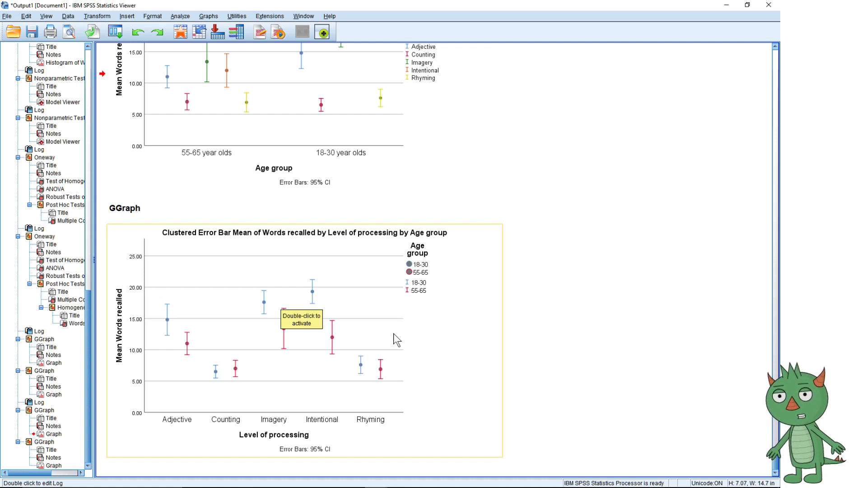
pyautogui.click(419, 332)
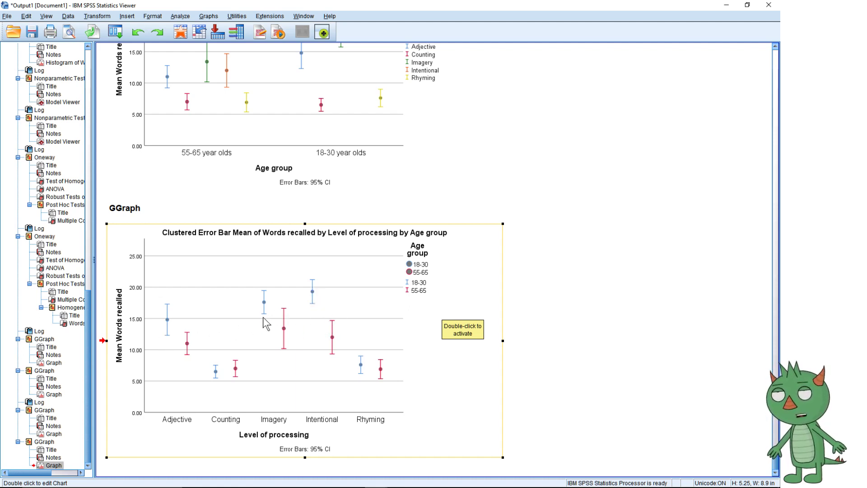
pyautogui.click(571, 288)
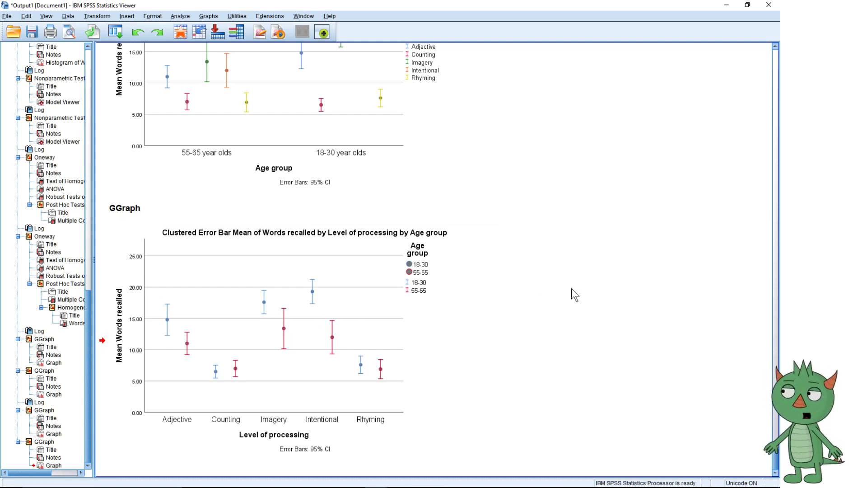